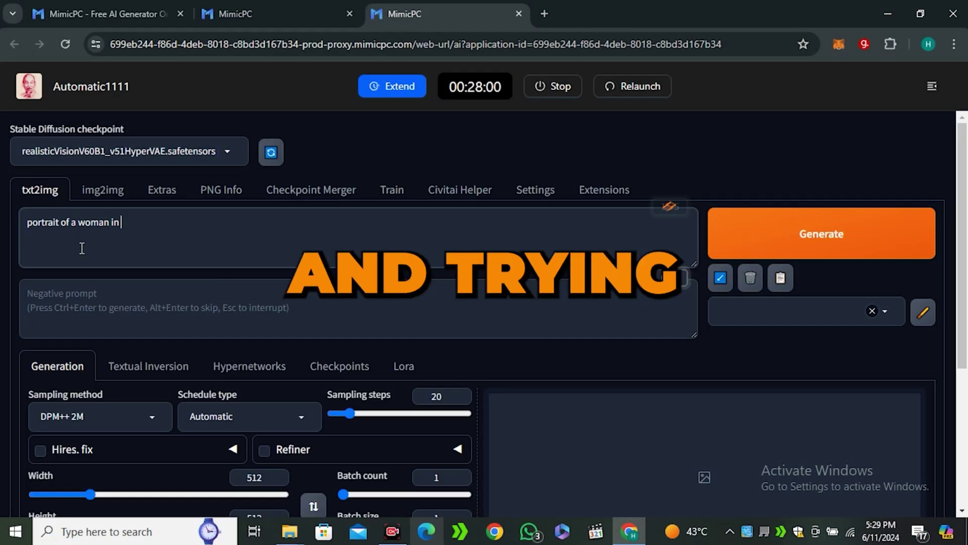
Add 'in a beach' to the txt2img prompt for the portrait of a woman.
text(beach)
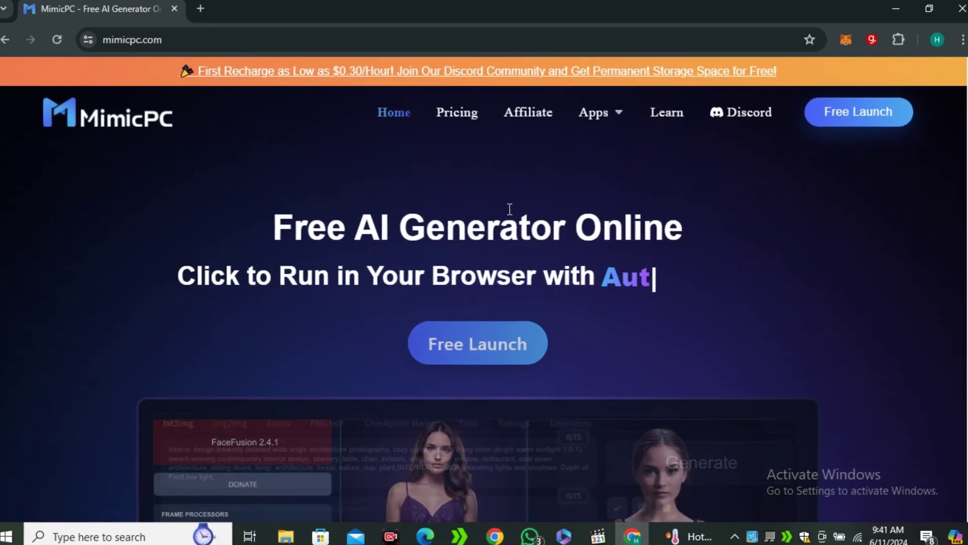
Browse the MimicPC app cards and select ComfyUI's negative CLIP Text Encode node.
scroll(658, 232, down, 1)
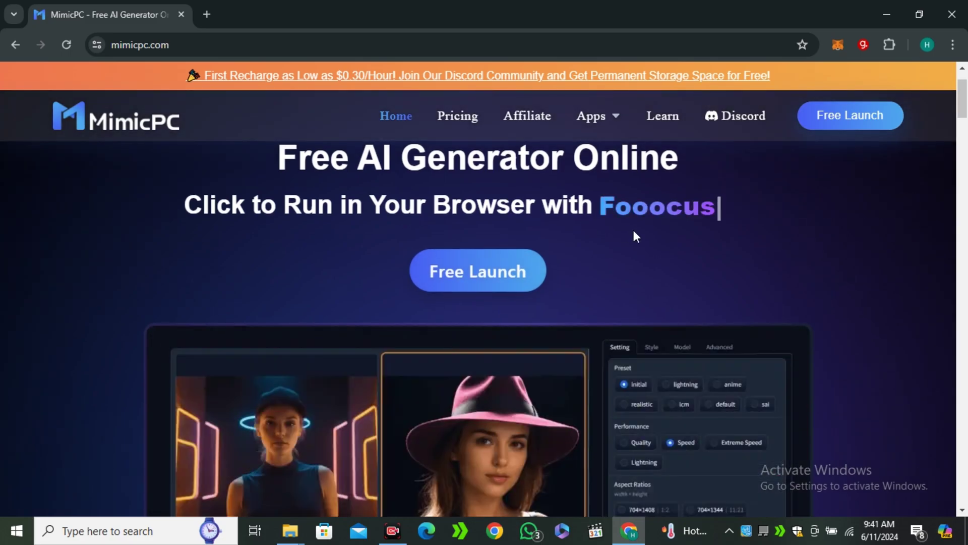
scroll(596, 282, down, 2)
scroll(599, 286, down, 10)
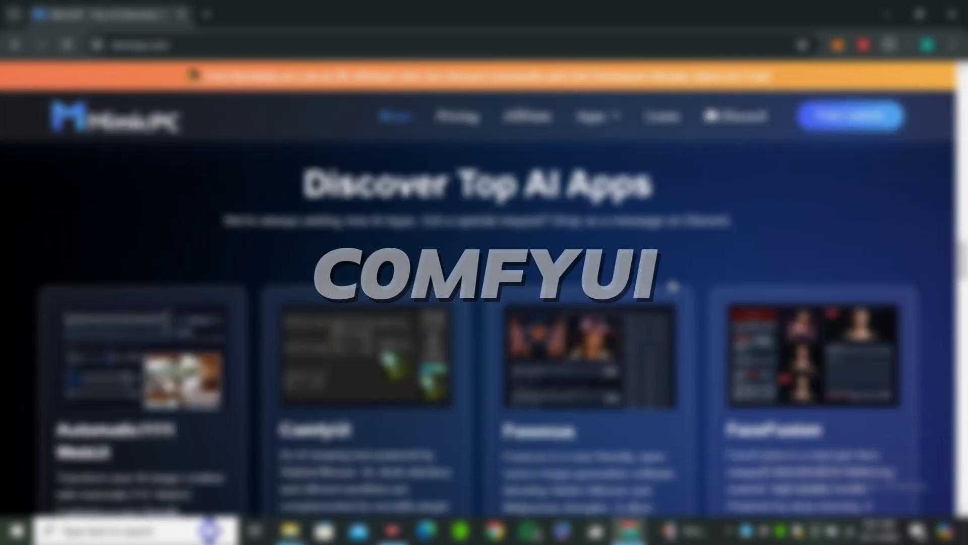
scroll(659, 320, down, 2)
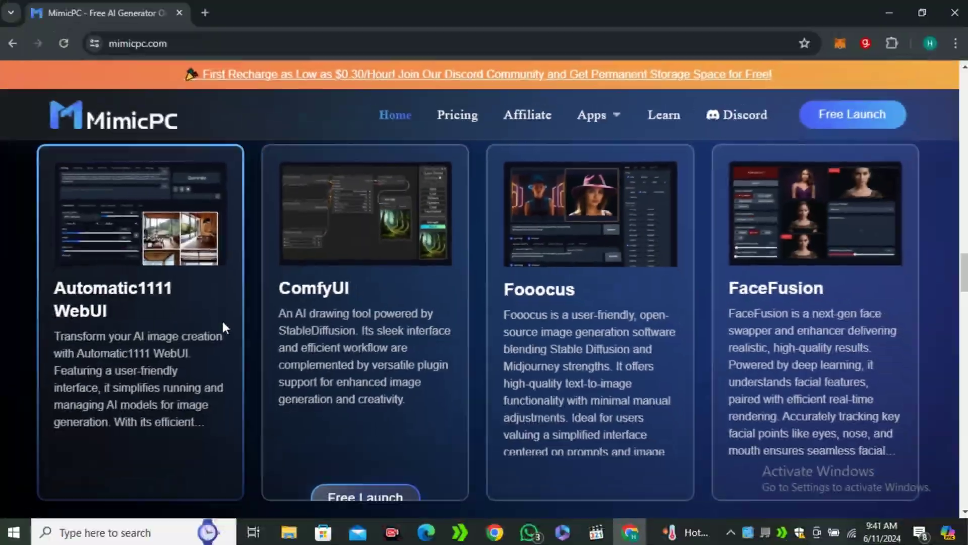
scroll(821, 320, down, 4)
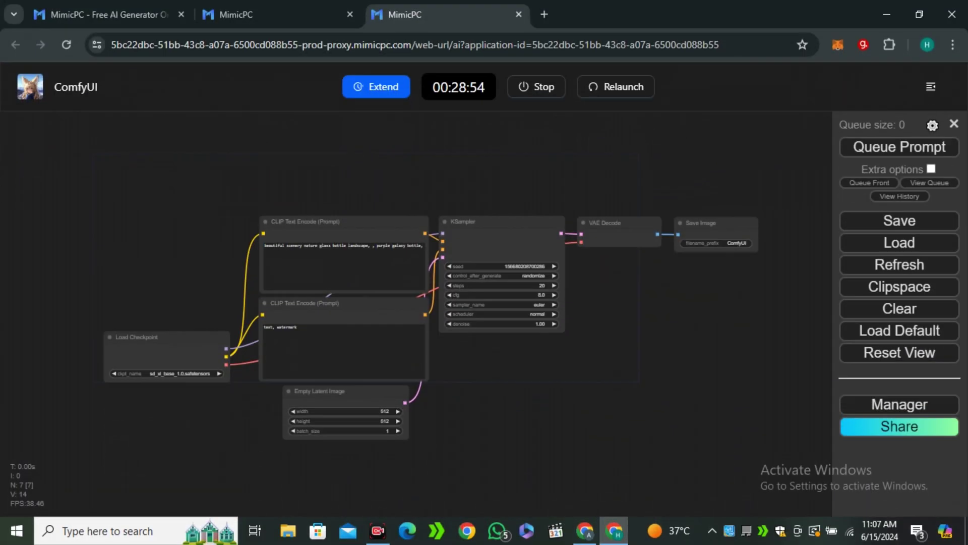
scroll(552, 225, up, 2)
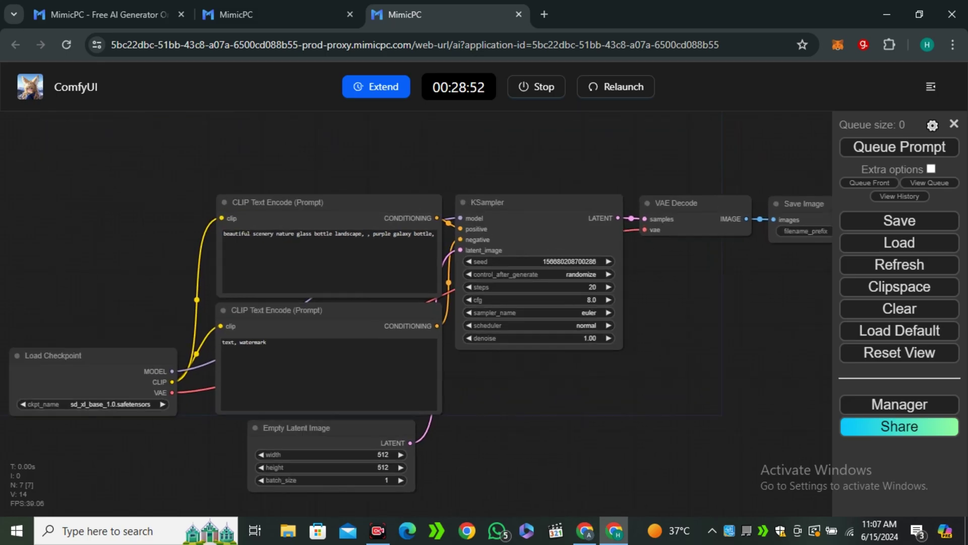
scroll(547, 296, down, 2)
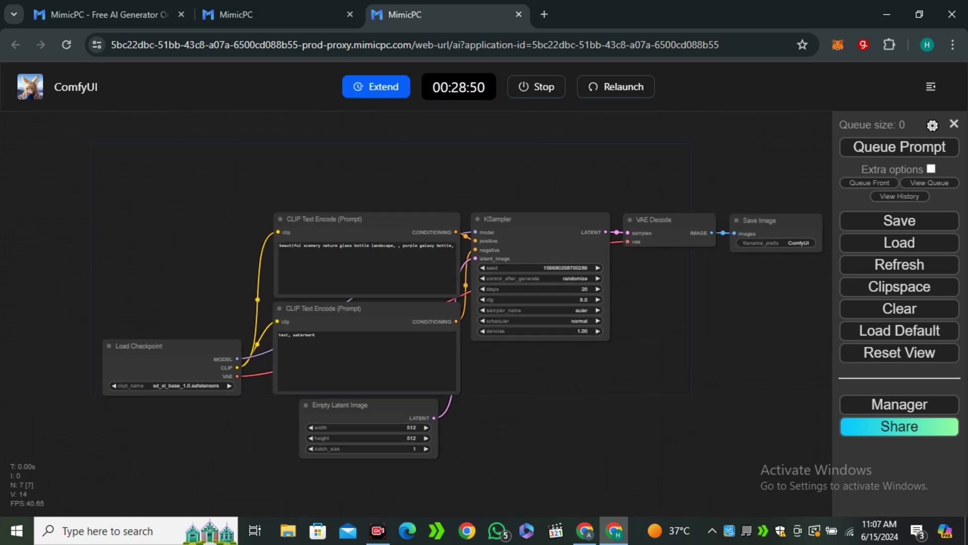
click(315, 334)
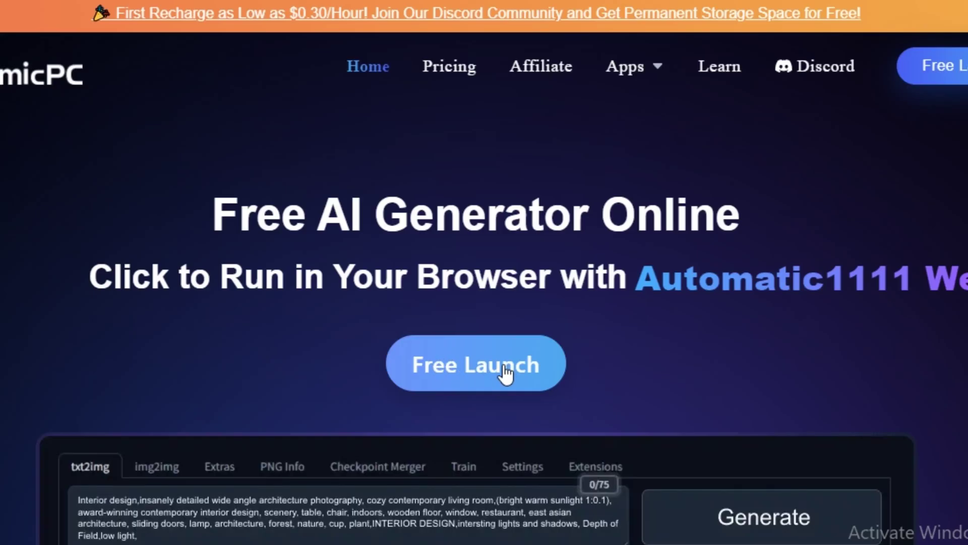
Open the MimicPC app dashboard and close the Automatic1111 launch panel to browse apps.
click(503, 365)
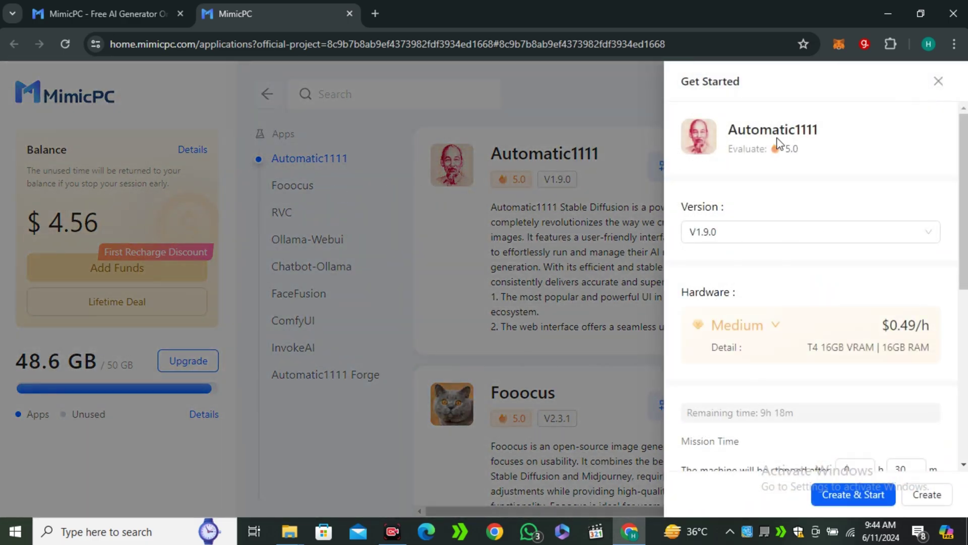
click(939, 81)
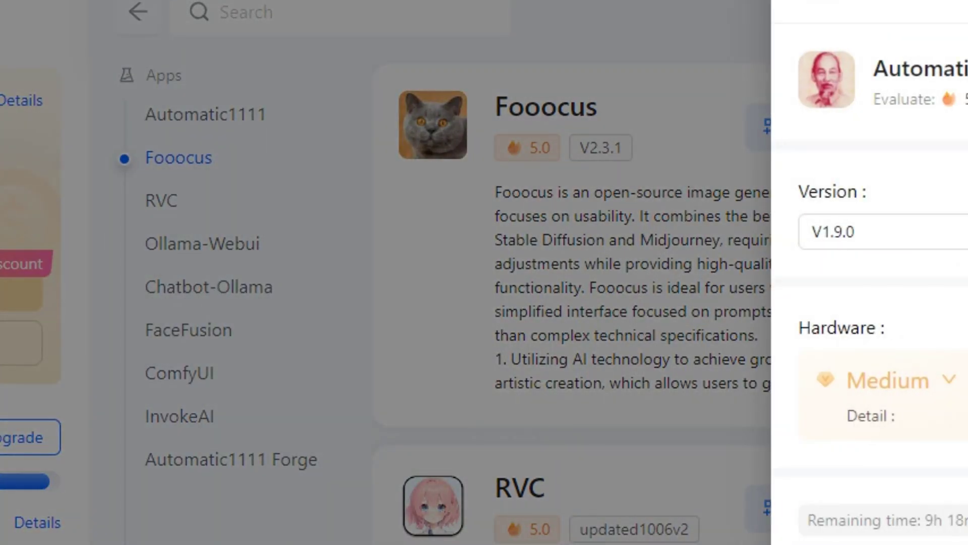
click(214, 310)
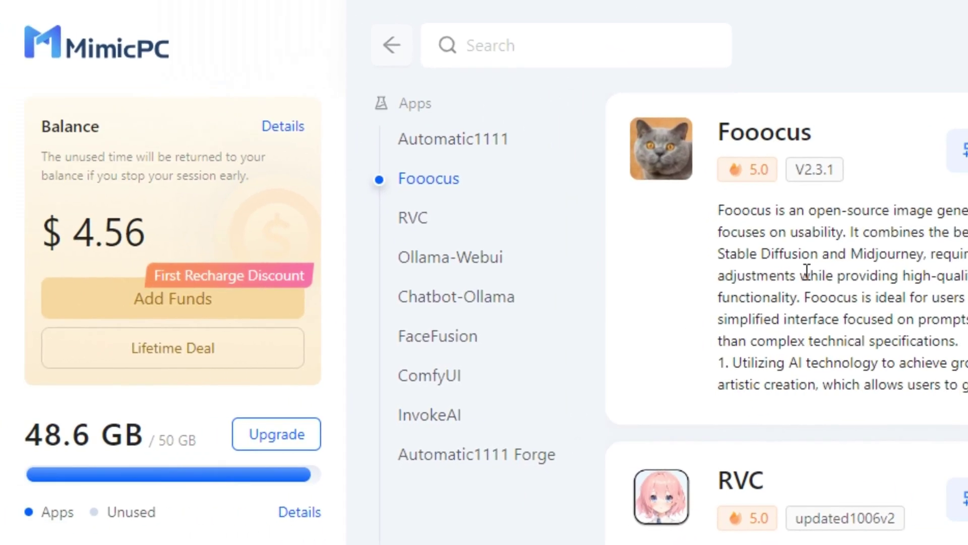
scroll(595, 266, up, 5)
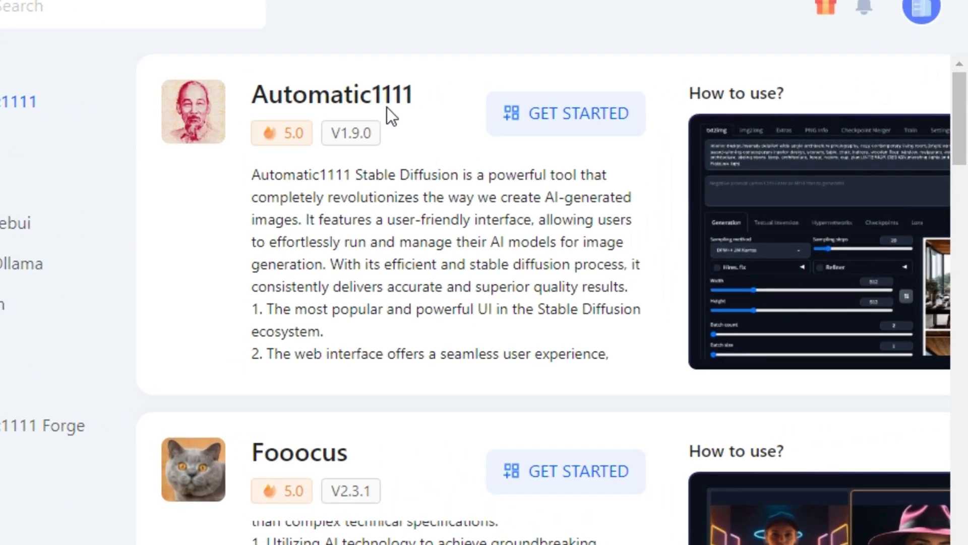
Launch Automatic1111 V1.9.0 with the mission time set to 60 minutes.
click(594, 120)
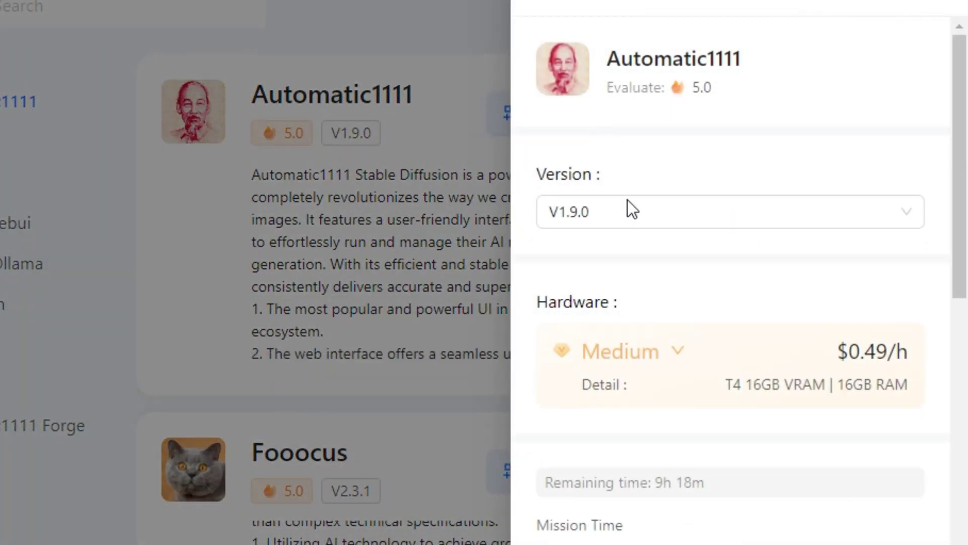
click(721, 216)
click(720, 216)
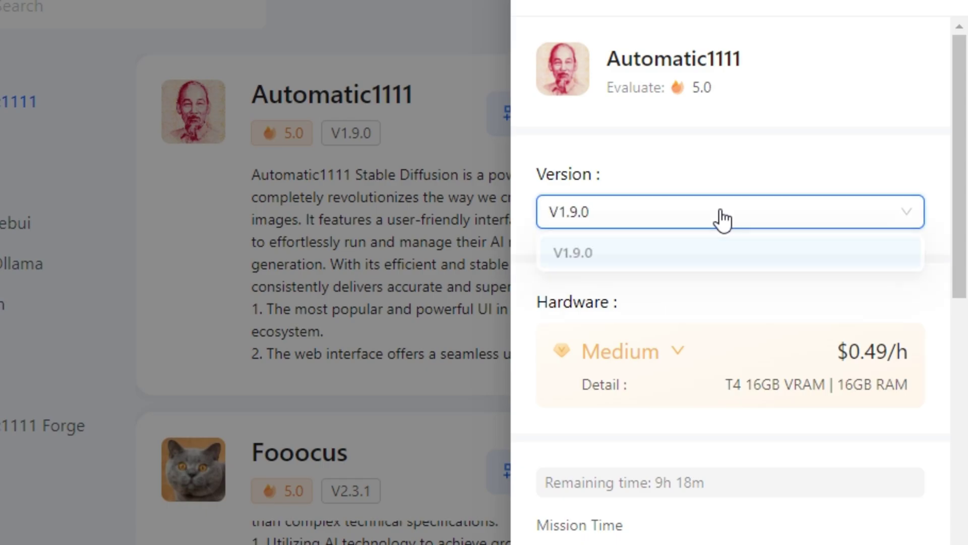
scroll(741, 257, down, 6)
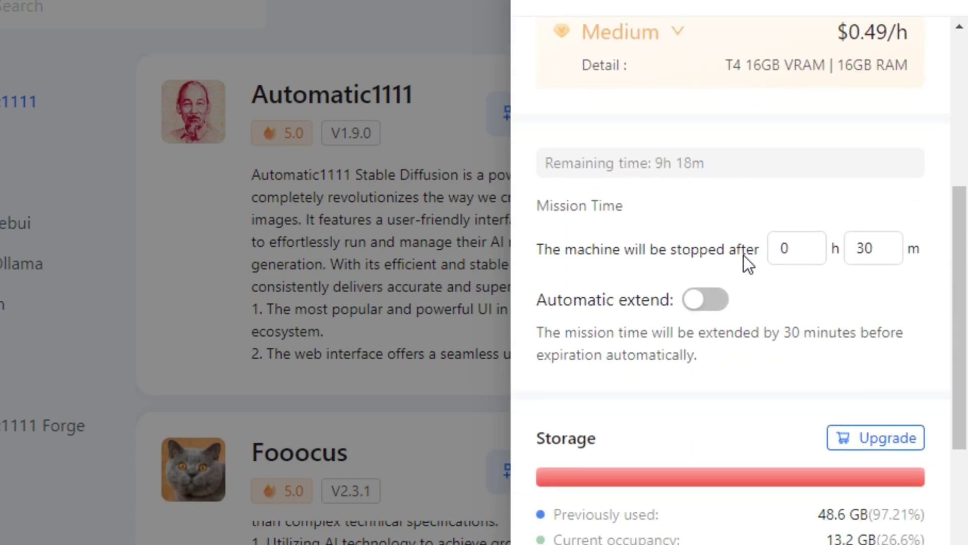
click(869, 248)
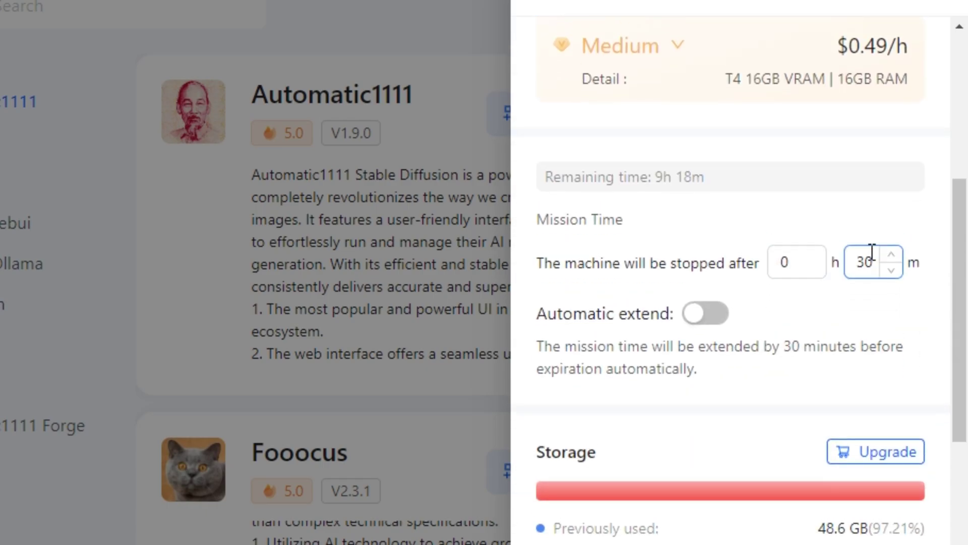
scroll(871, 252, up, 2)
key(BackSpace)
key(BackSpace)
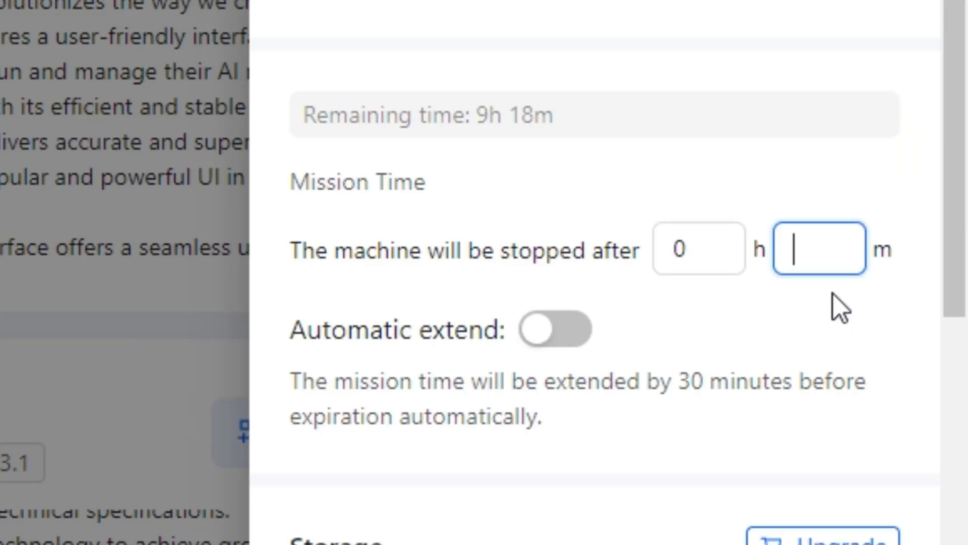
text(60)
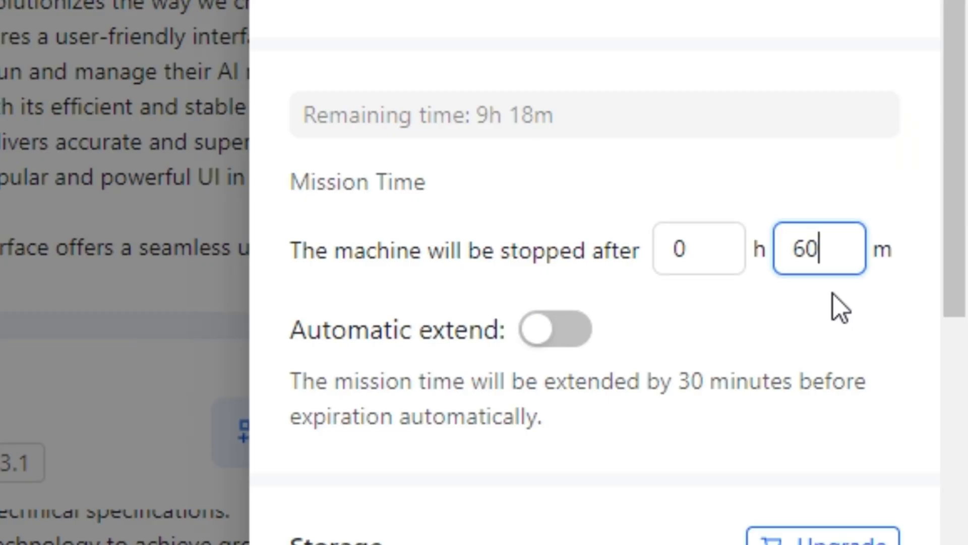
click(743, 207)
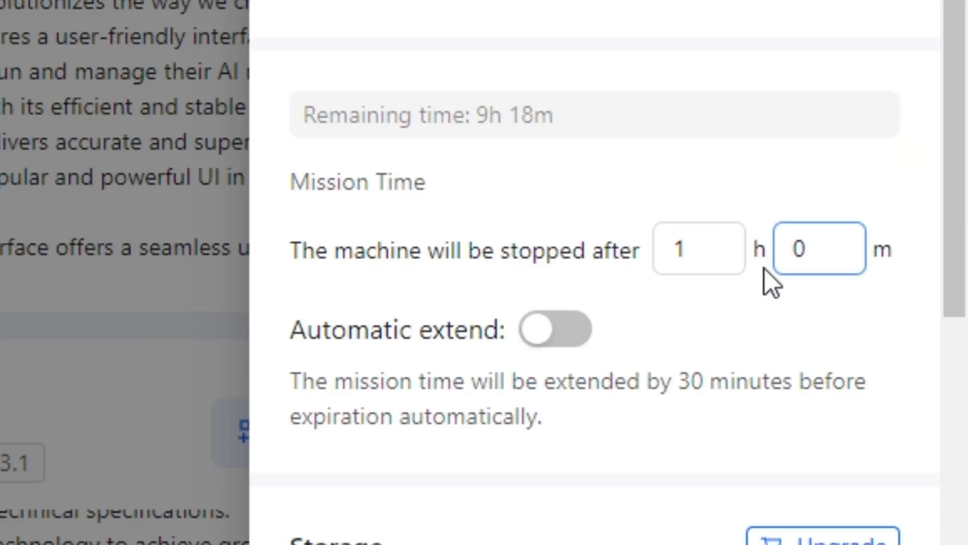
scroll(737, 453, down, 5)
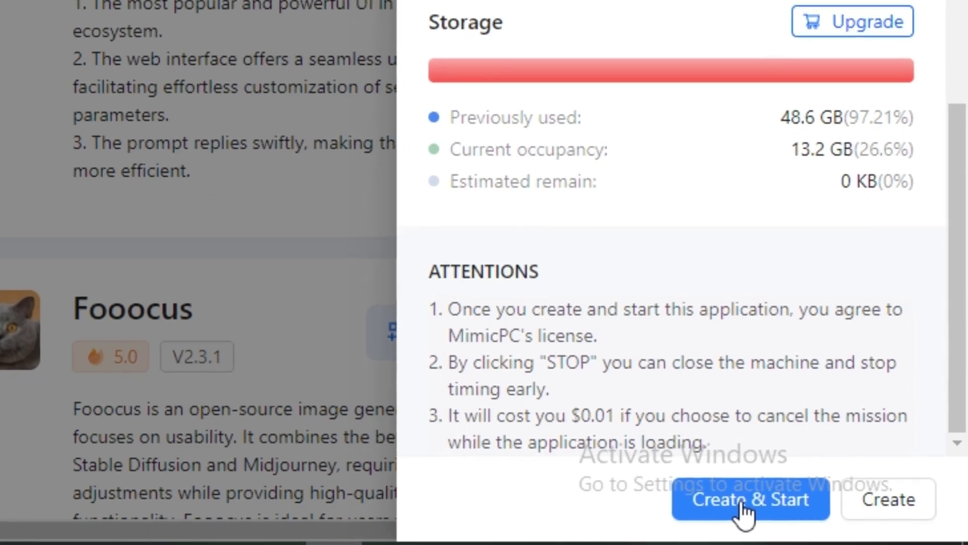
click(744, 511)
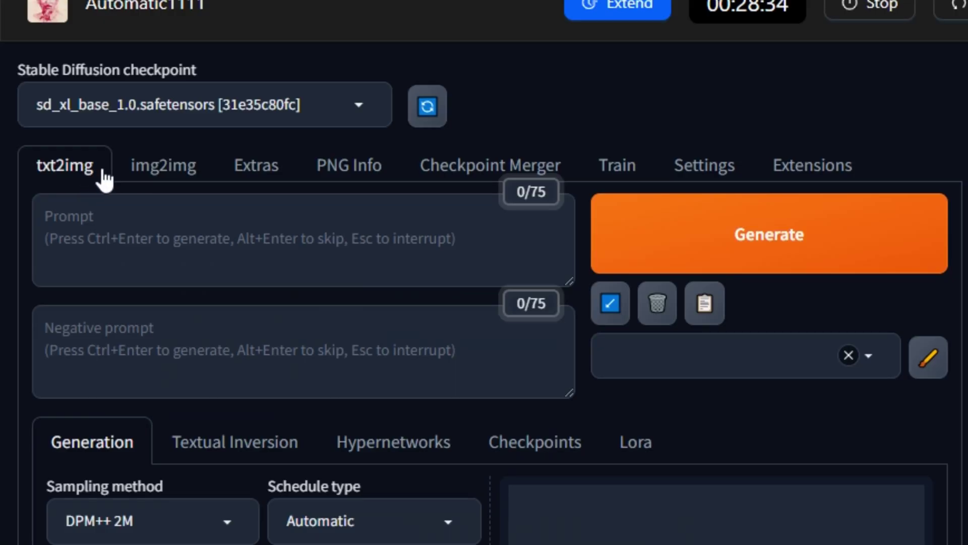
Look through the img2img, Checkpoint Merger and Settings tabs, then scroll the installed Extensions list.
click(157, 169)
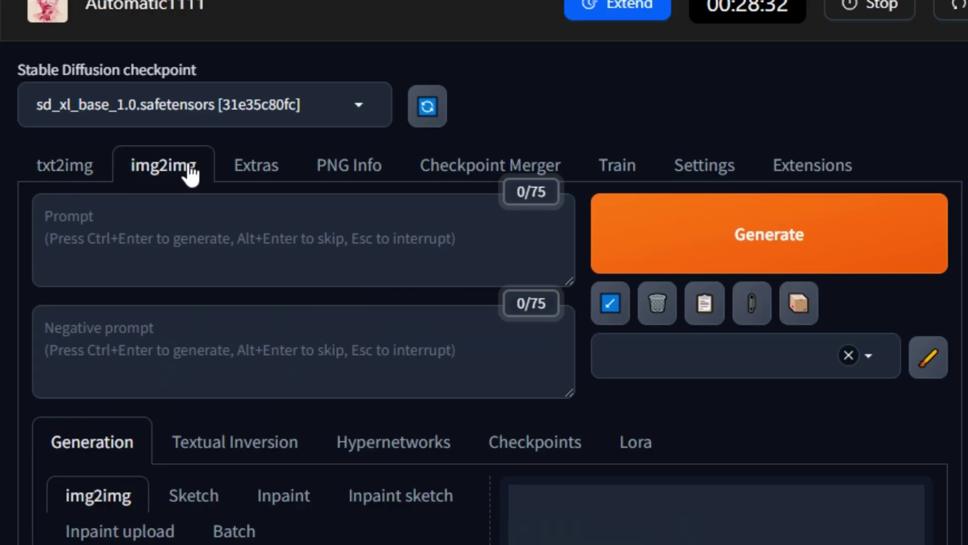
click(464, 168)
click(703, 169)
click(814, 166)
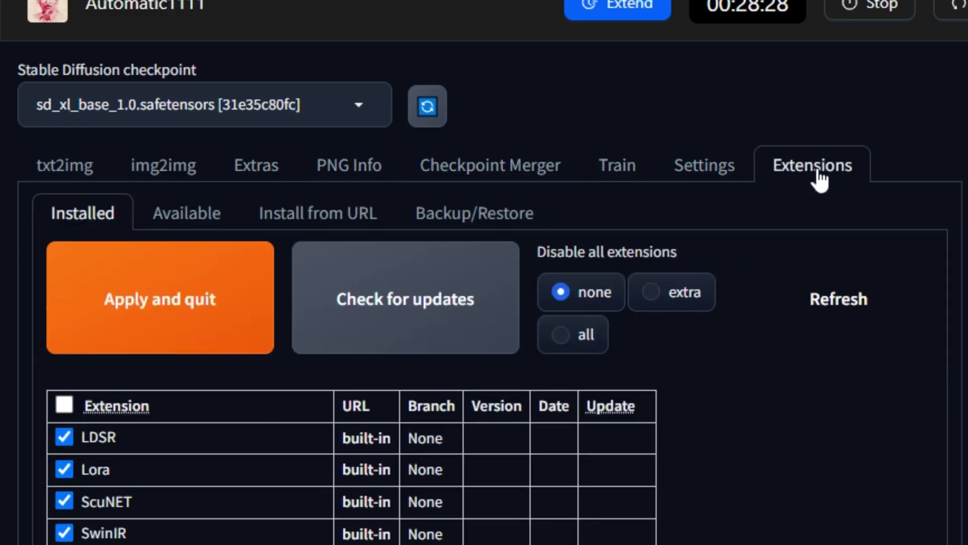
scroll(464, 443, down, 1)
scroll(464, 443, down, 2)
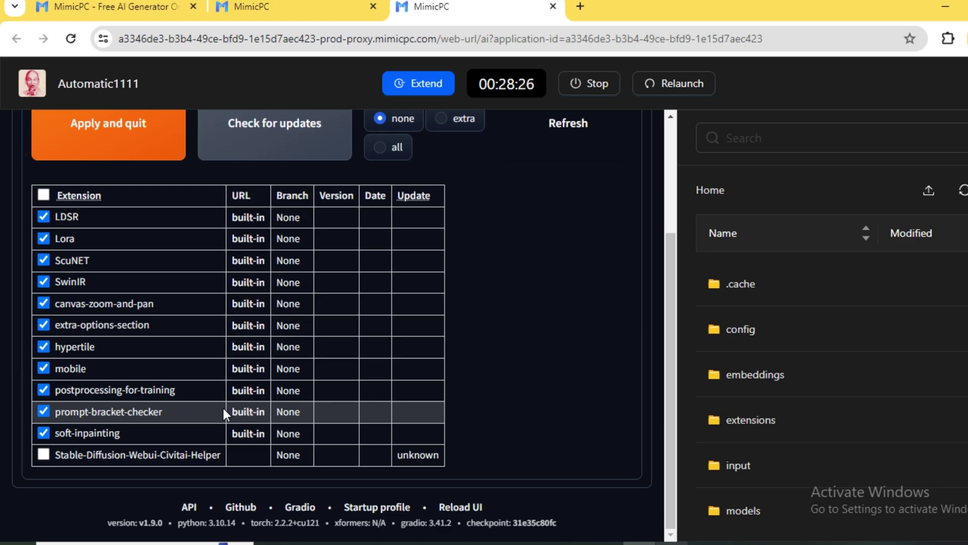
scroll(367, 356, up, 3)
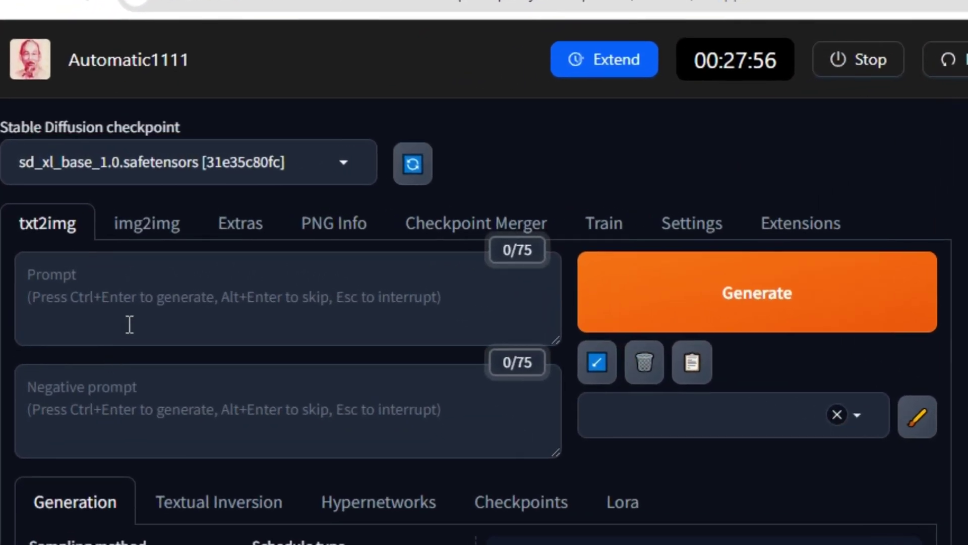
Generate an image from the prompt 'A cat wearing a hat , realistic'.
click(129, 323)
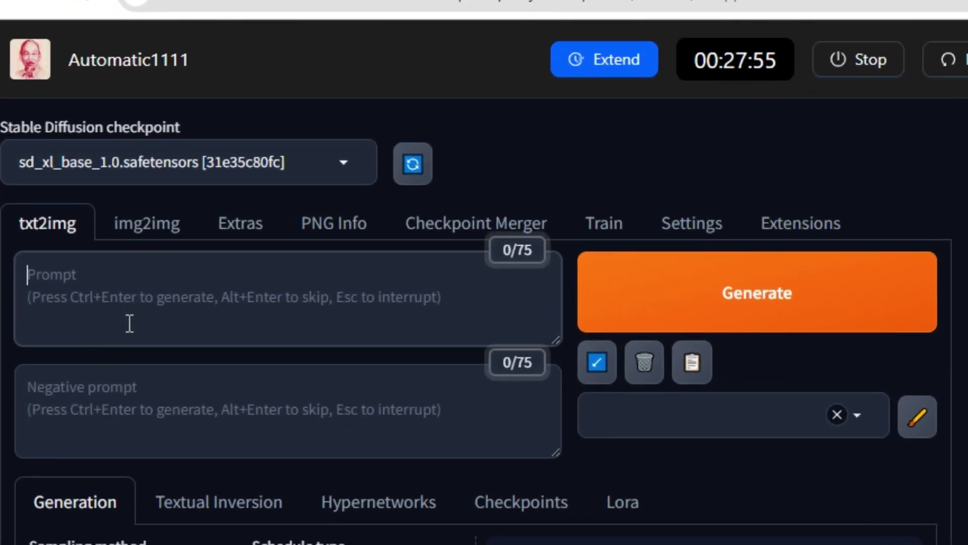
text(A cat wearing a hat , realistic)
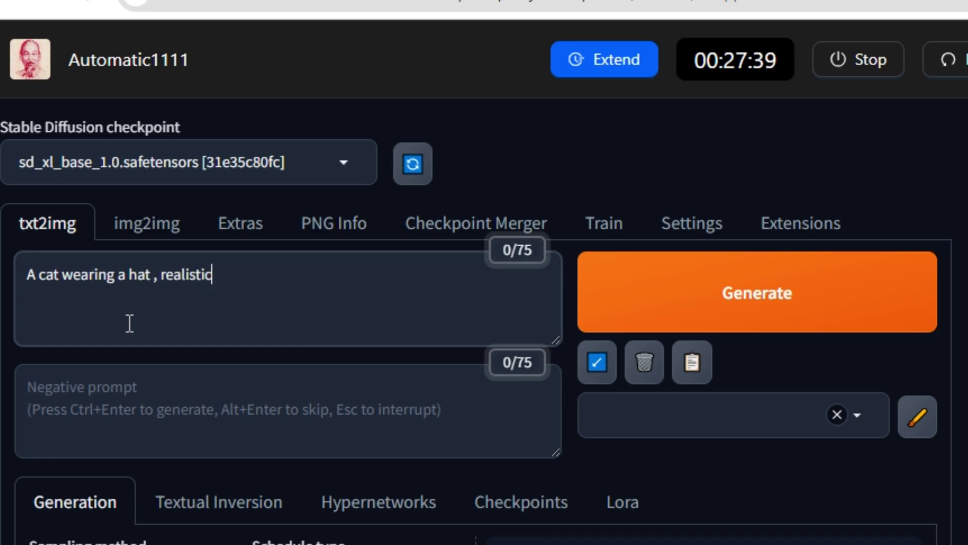
click(852, 314)
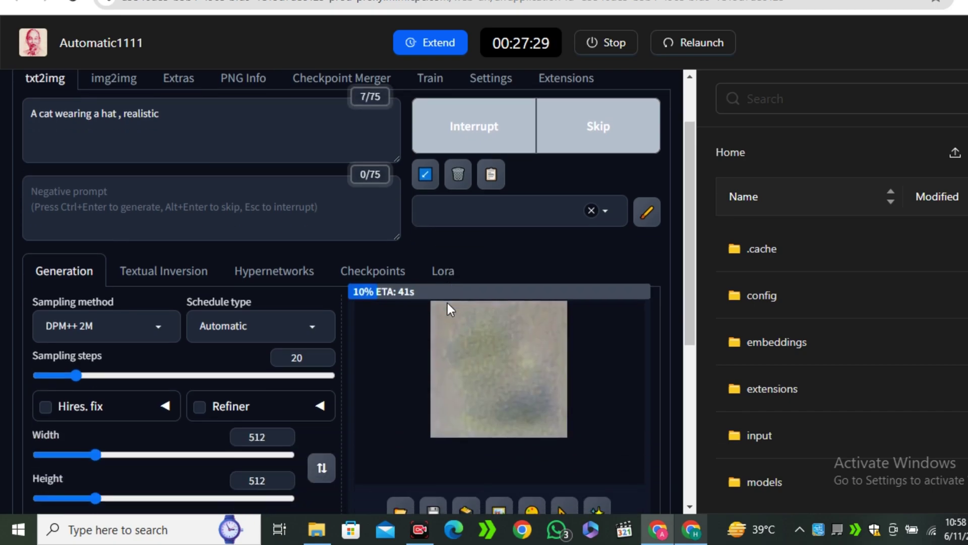
View the generated cat image full size, close it, and open the checkpoint list.
scroll(462, 309, down, 3)
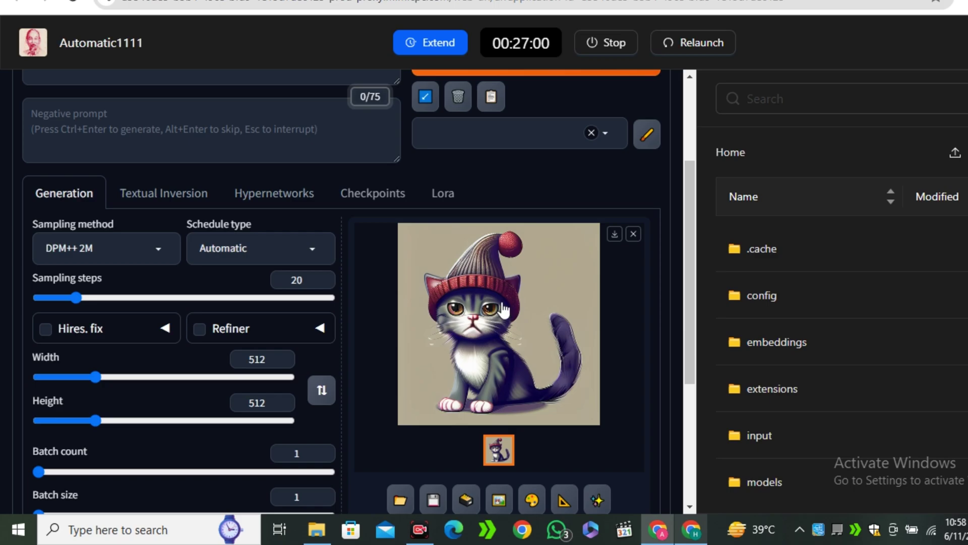
click(504, 309)
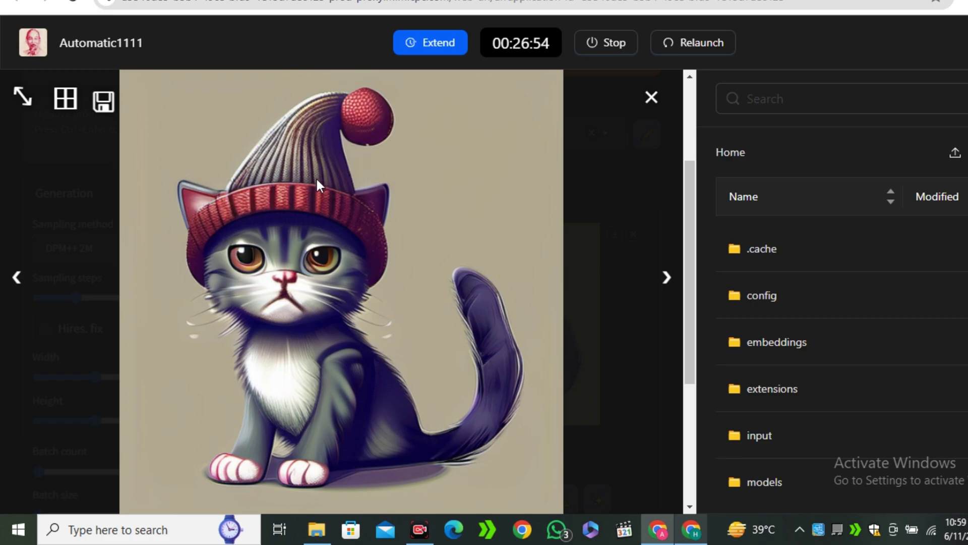
click(649, 95)
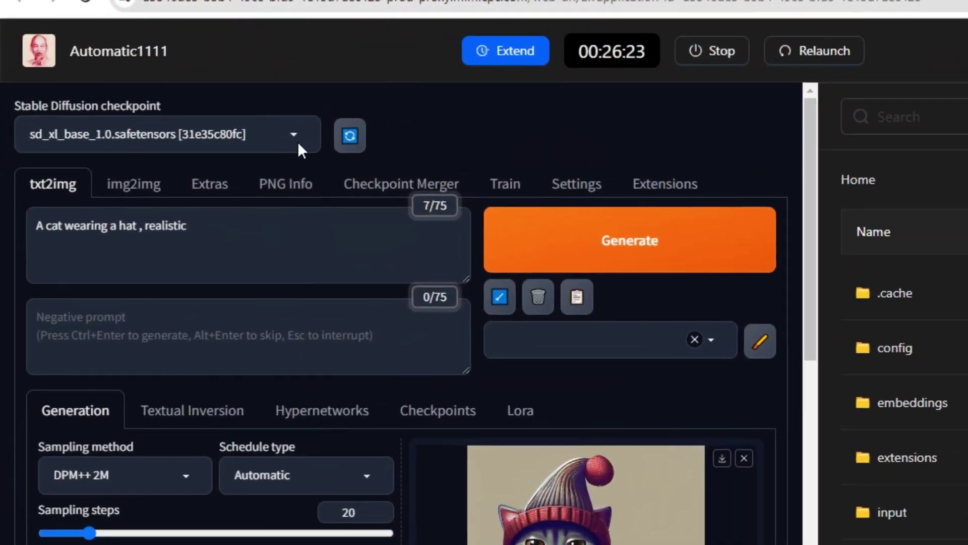
click(283, 138)
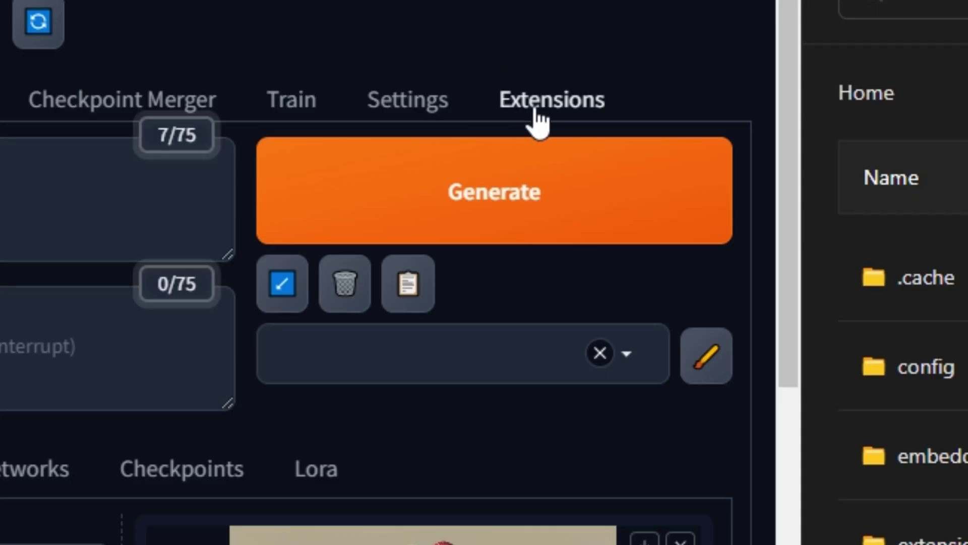
Enable Stable-Diffusion-Webui-Civitai-Helper with Apply and quit, then relaunch Automatic1111.
click(538, 121)
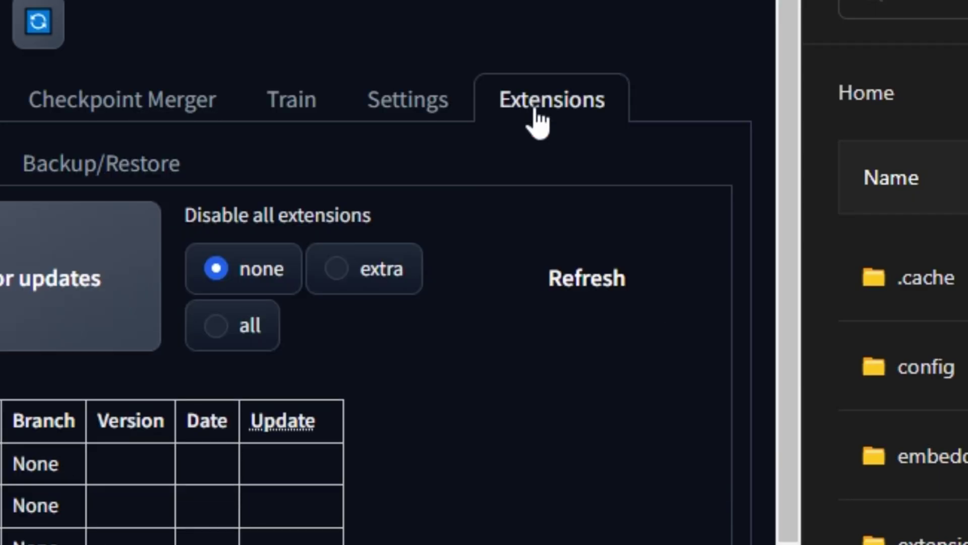
scroll(92, 284, down, 5)
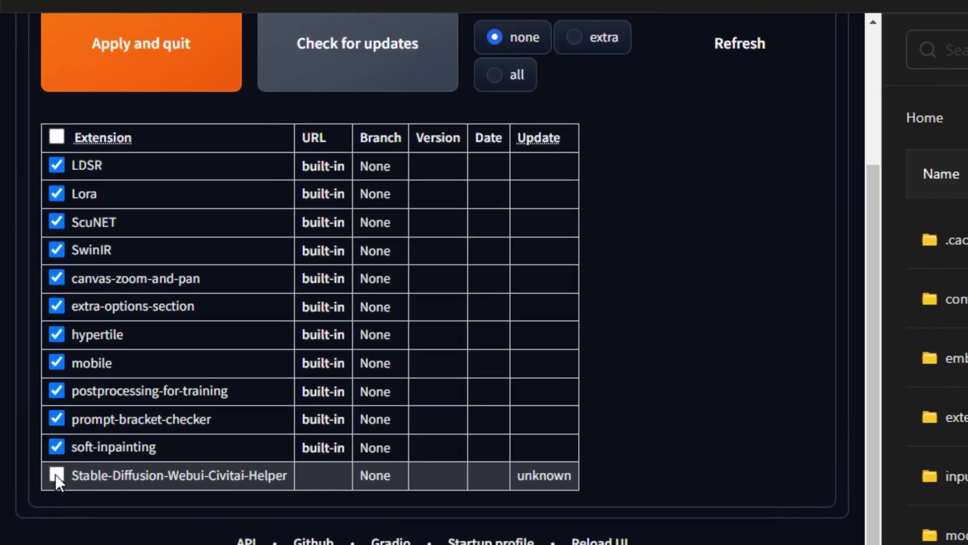
click(56, 474)
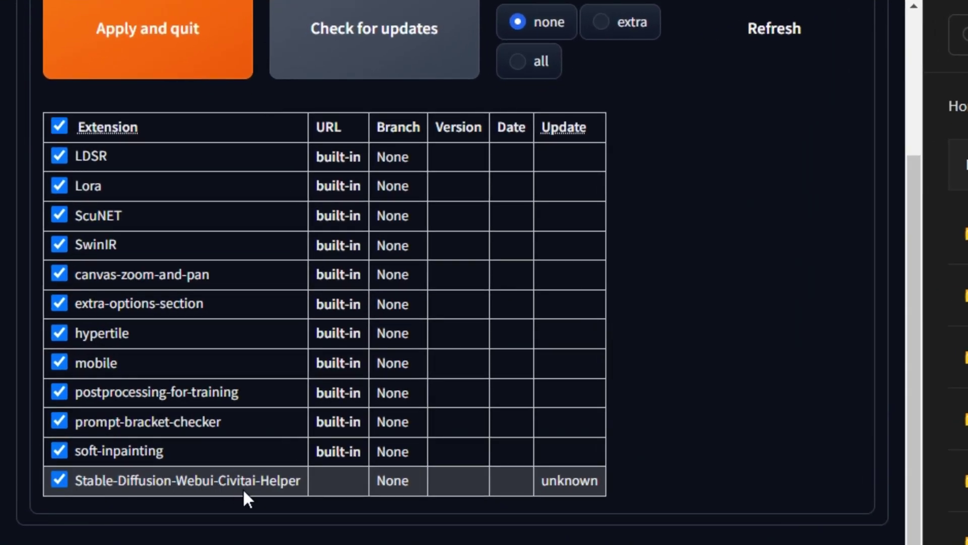
scroll(573, 286, up, 1)
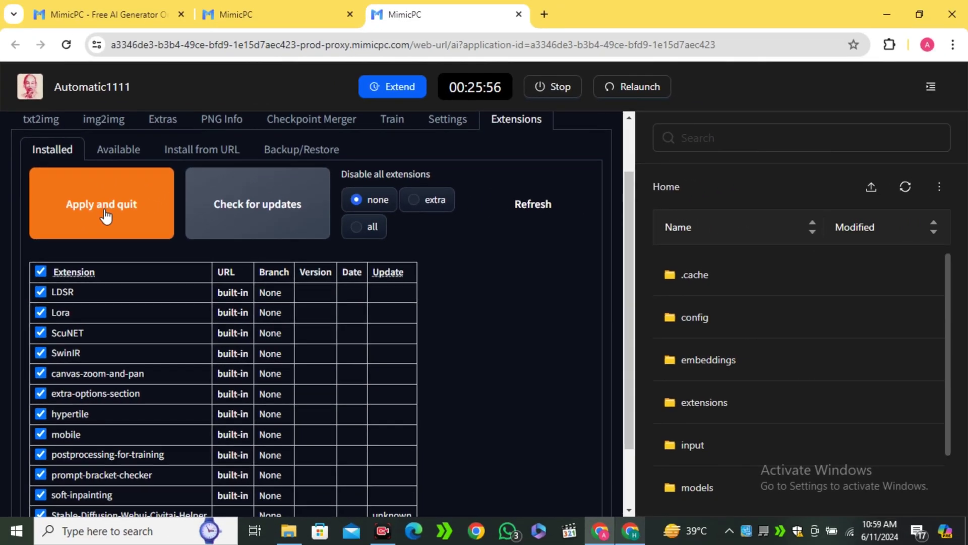
click(105, 215)
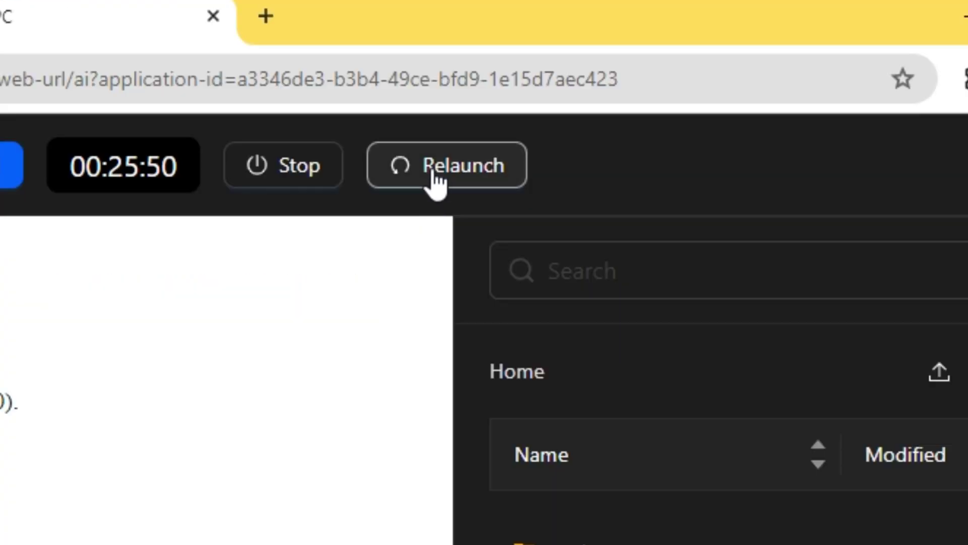
click(441, 167)
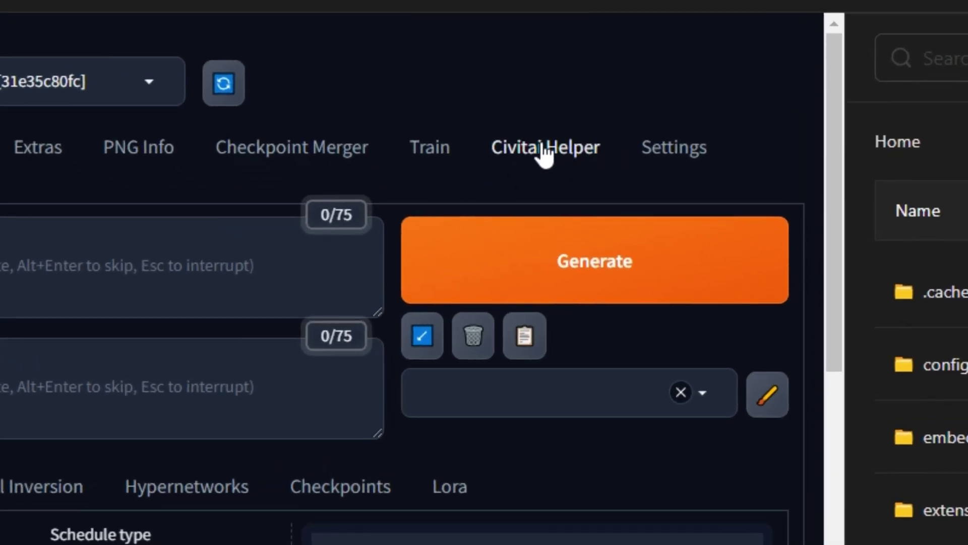
Review the Civitai Helper tab's Get Model Info from Civitai by URL section and hide the file browser.
click(545, 152)
scroll(259, 313, down, 2)
scroll(259, 313, down, 2)
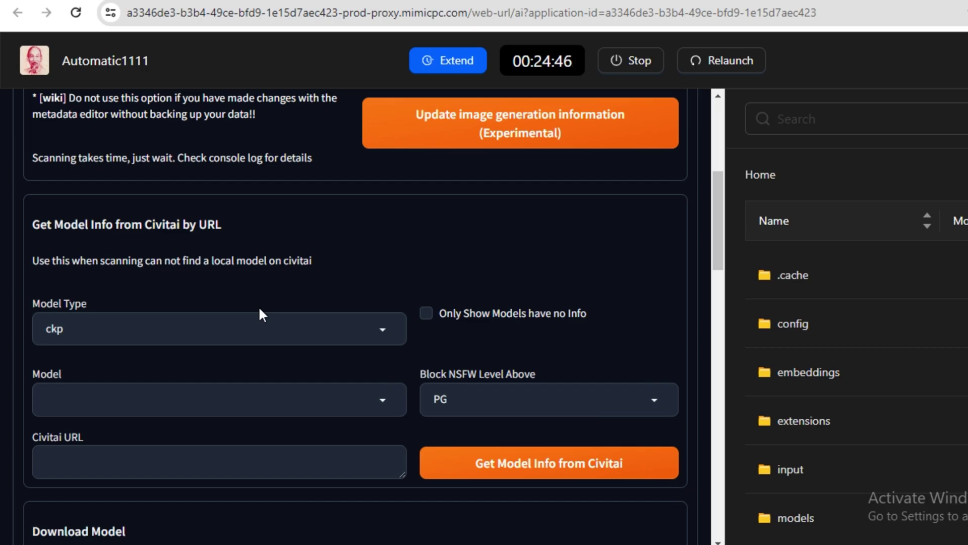
scroll(261, 315, down, 2)
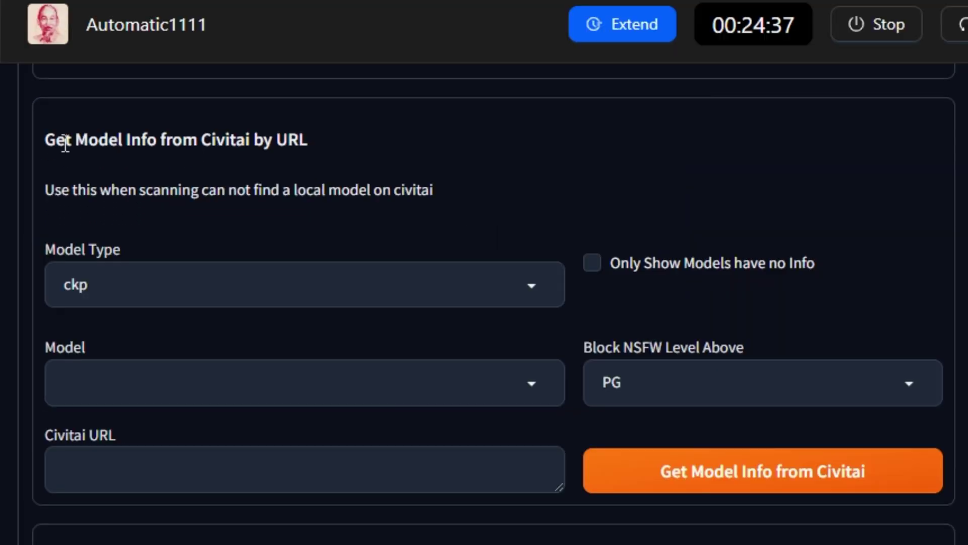
drag(45, 142, 313, 144)
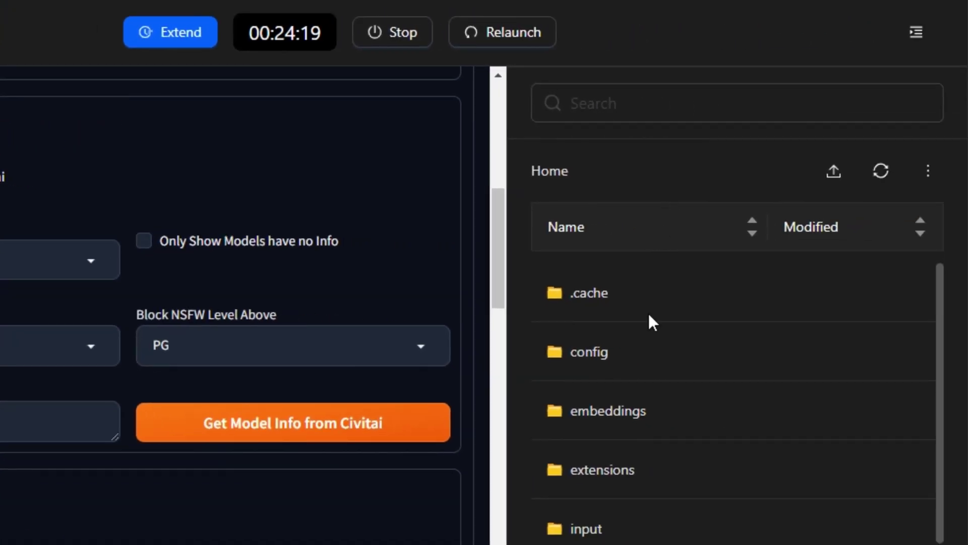
scroll(644, 403, down, 2)
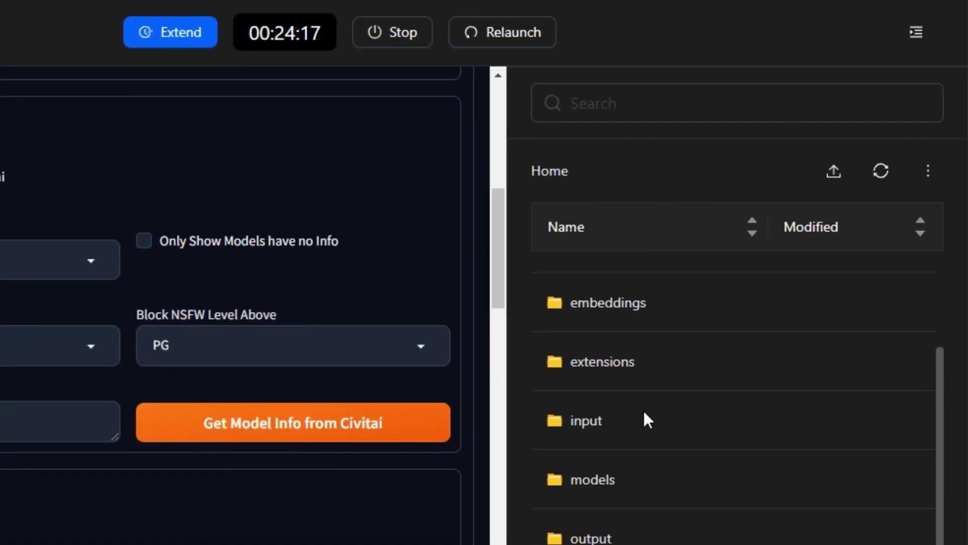
scroll(643, 409, up, 2)
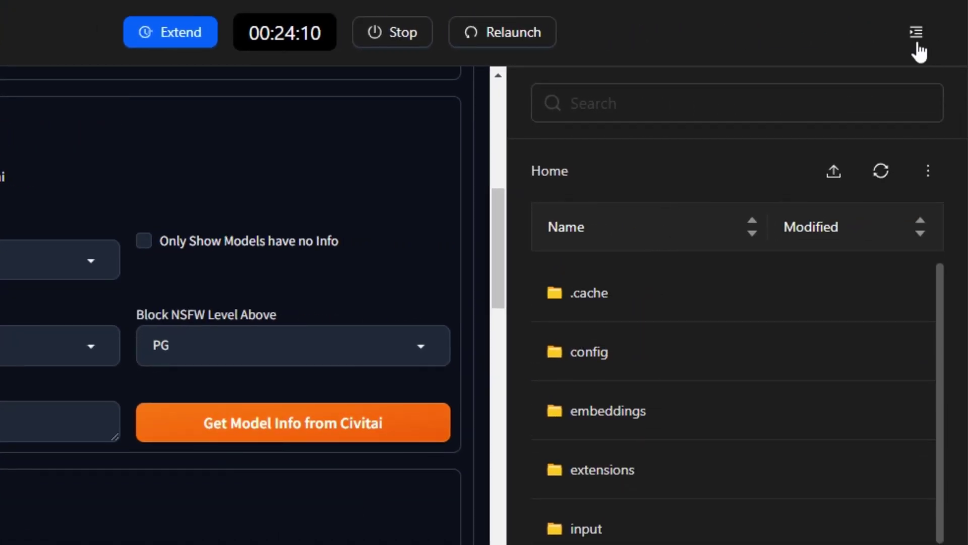
click(915, 33)
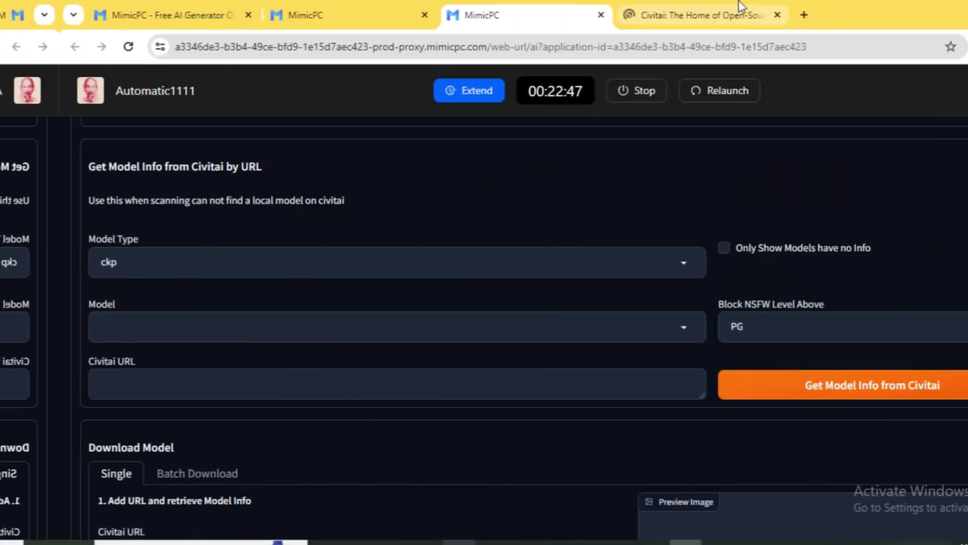
Search Civitai for 'realism' and open the Realism Engine SDXL model page.
click(651, 13)
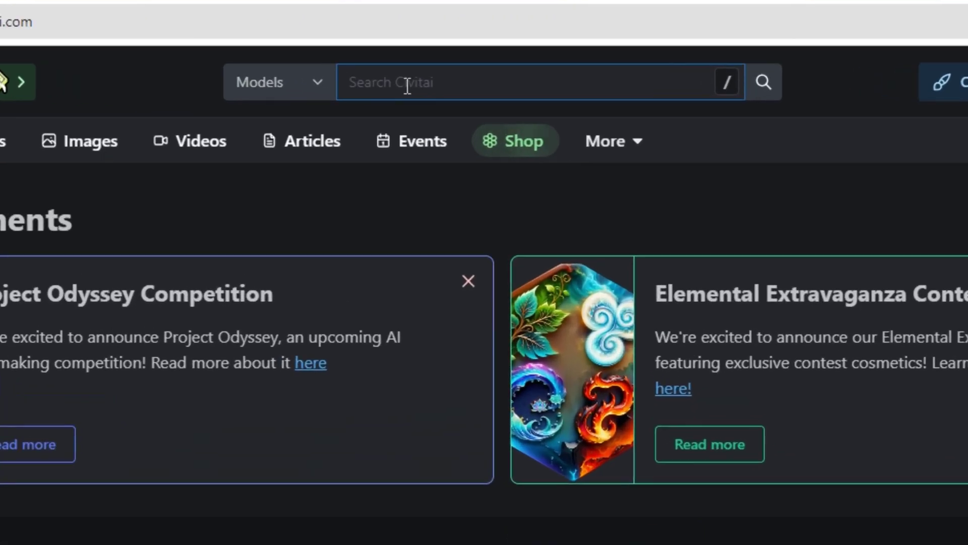
text(rea)
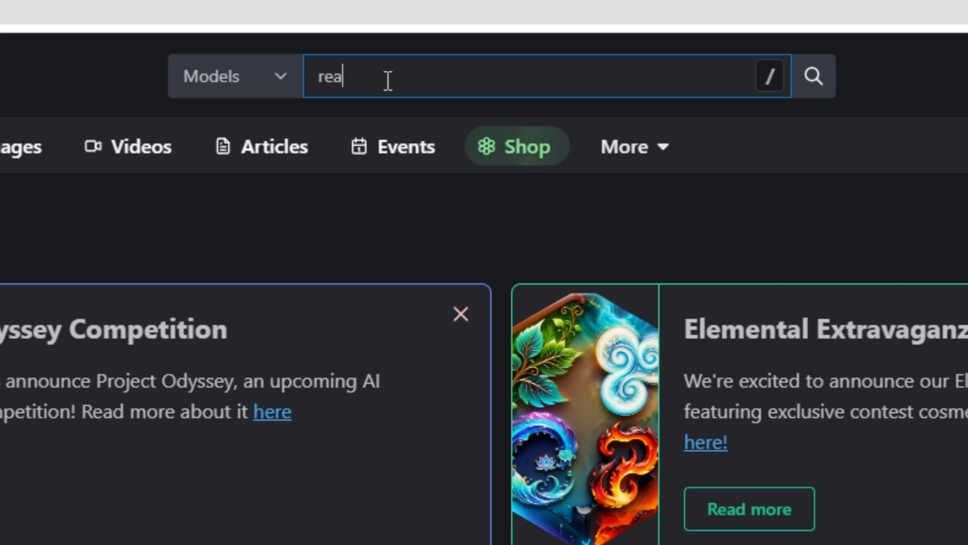
text(lism)
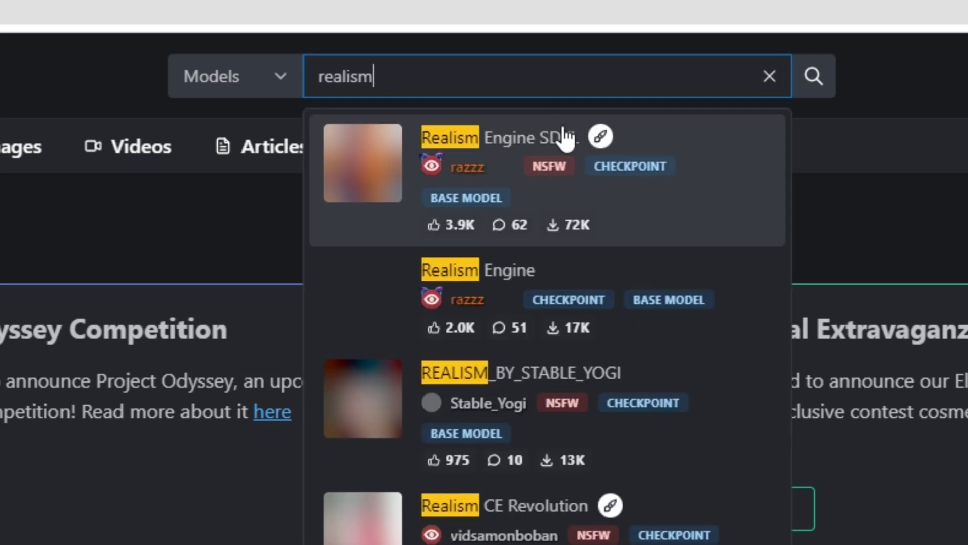
click(486, 151)
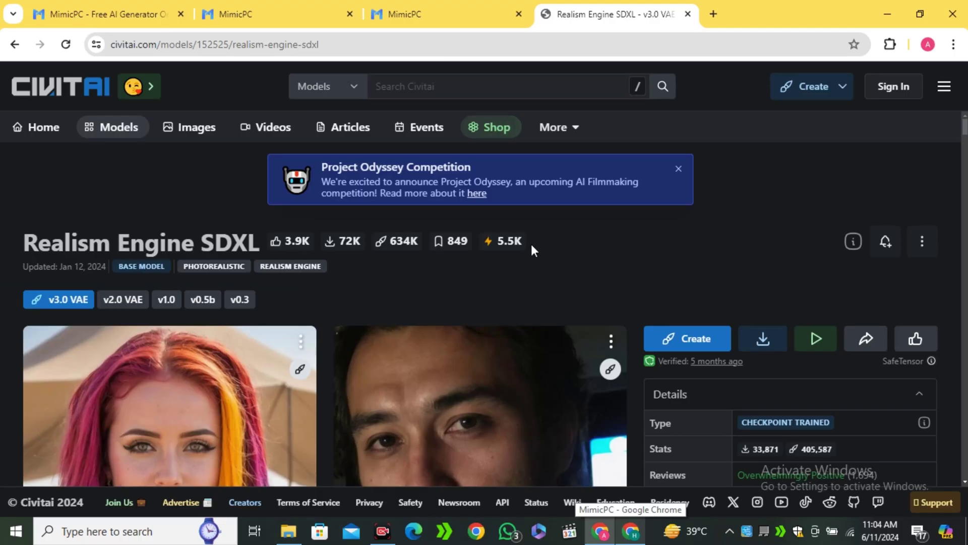
scroll(584, 347, down, 5)
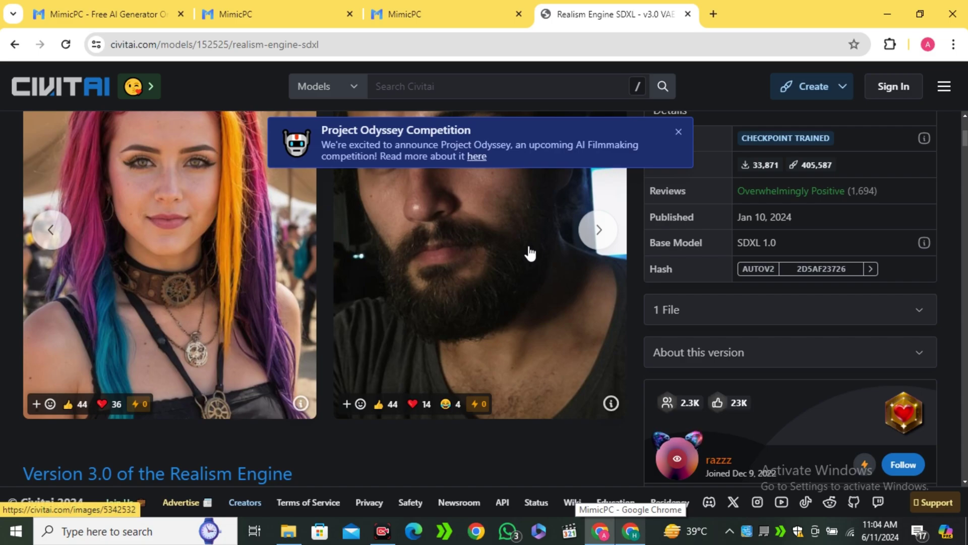
scroll(530, 253, up, 3)
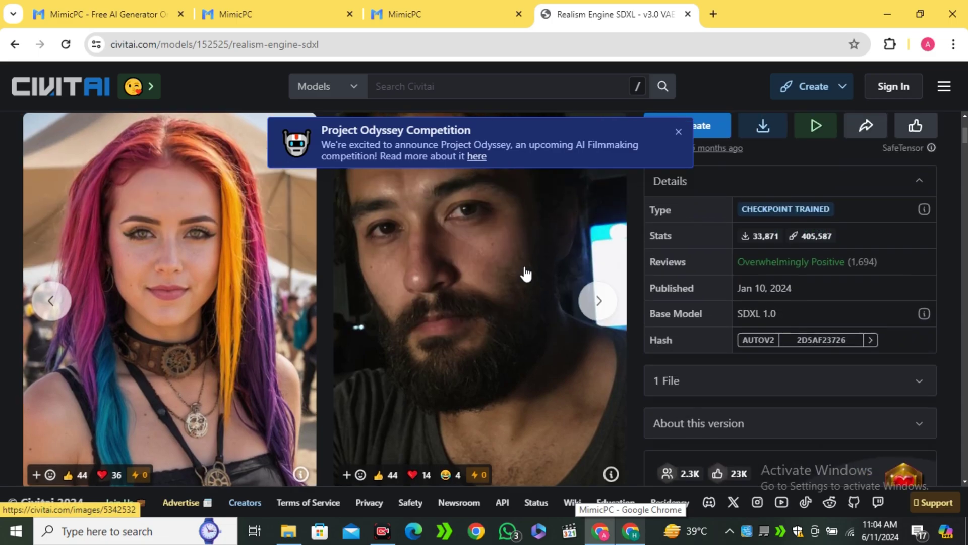
scroll(526, 274, up, 3)
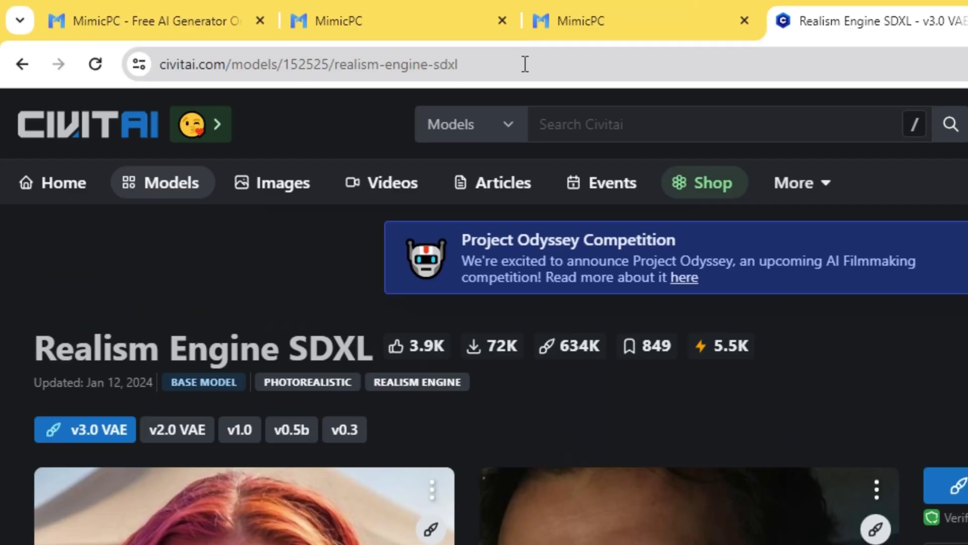
Select and copy the model page's URL from the address bar.
click(359, 44)
drag(515, 64, 152, 52)
key(ctrl+c)
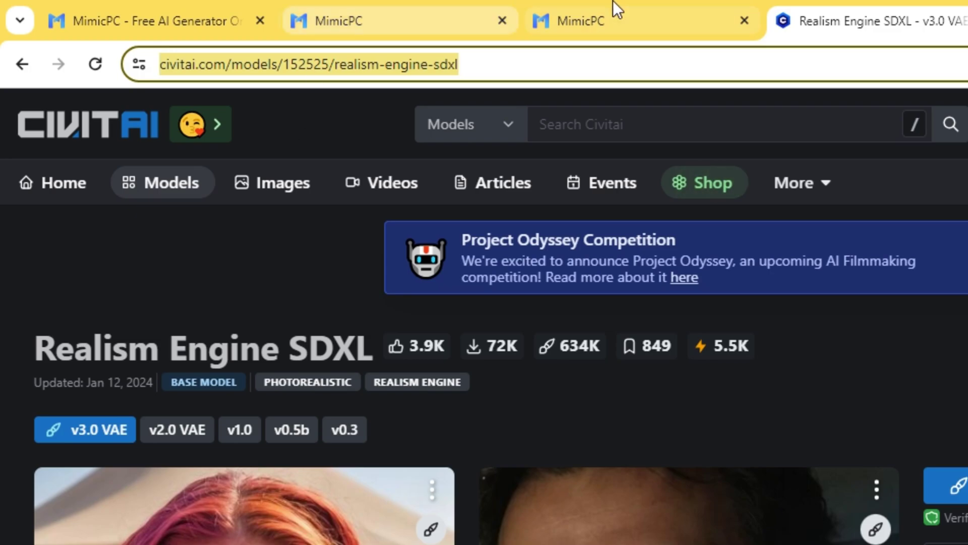
click(592, 15)
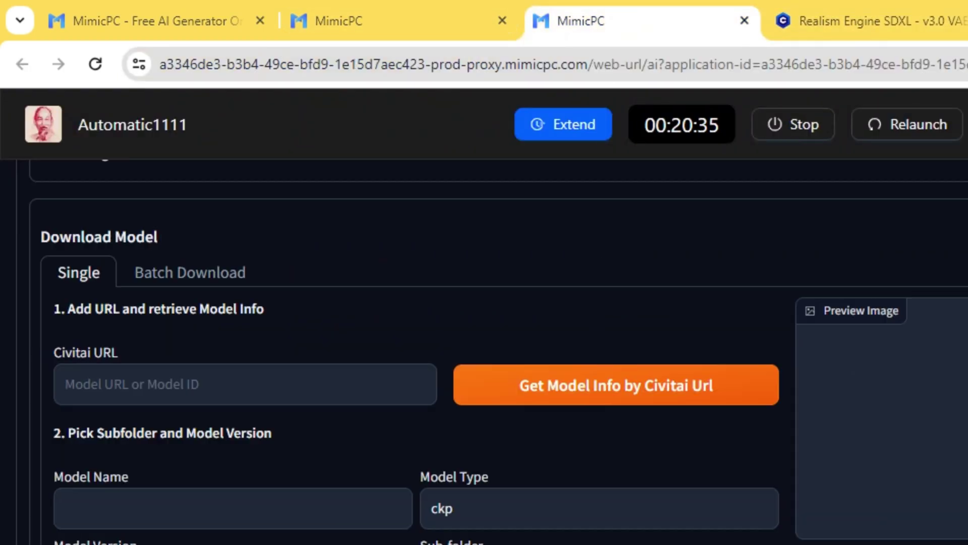
Paste the Realism Engine SDXL URL into Civitai Helper and fetch its model info.
click(242, 384)
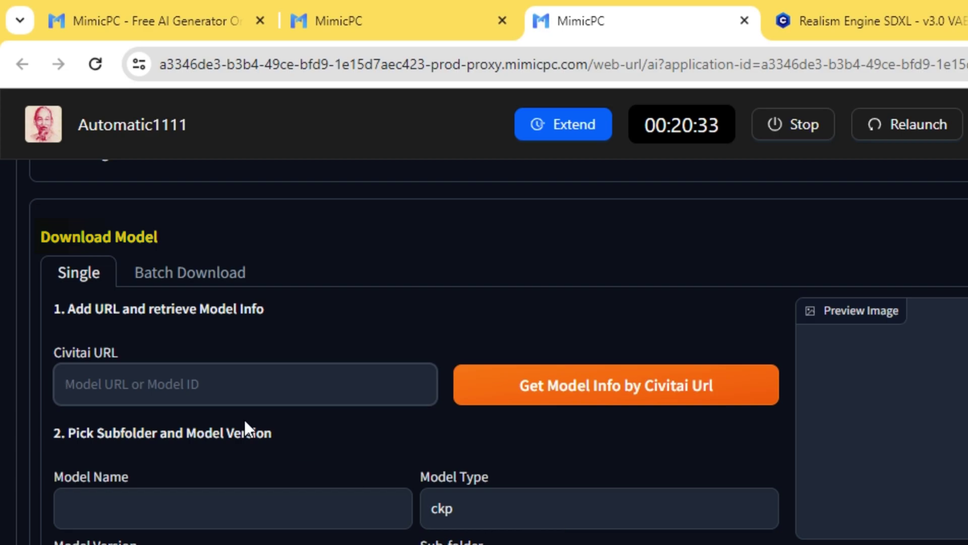
key(ctrl+v)
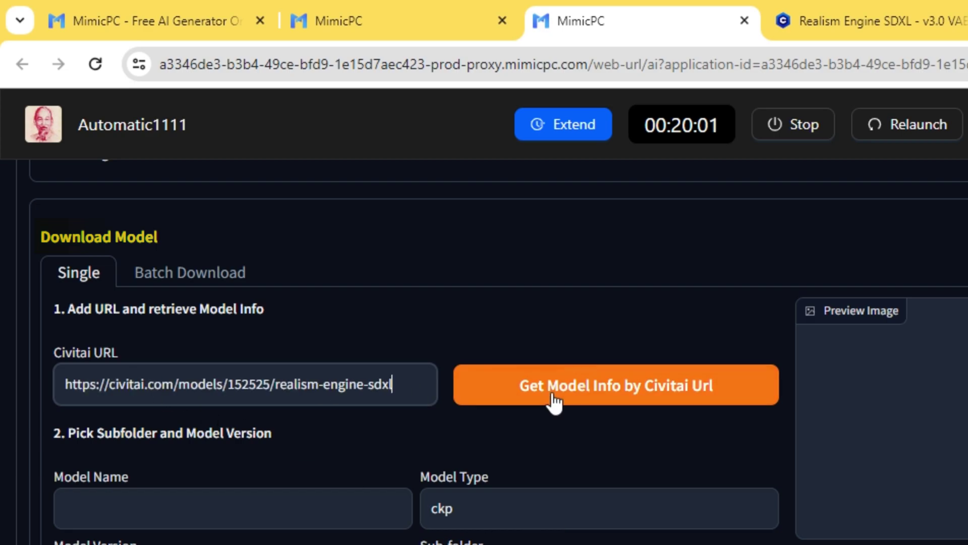
click(615, 396)
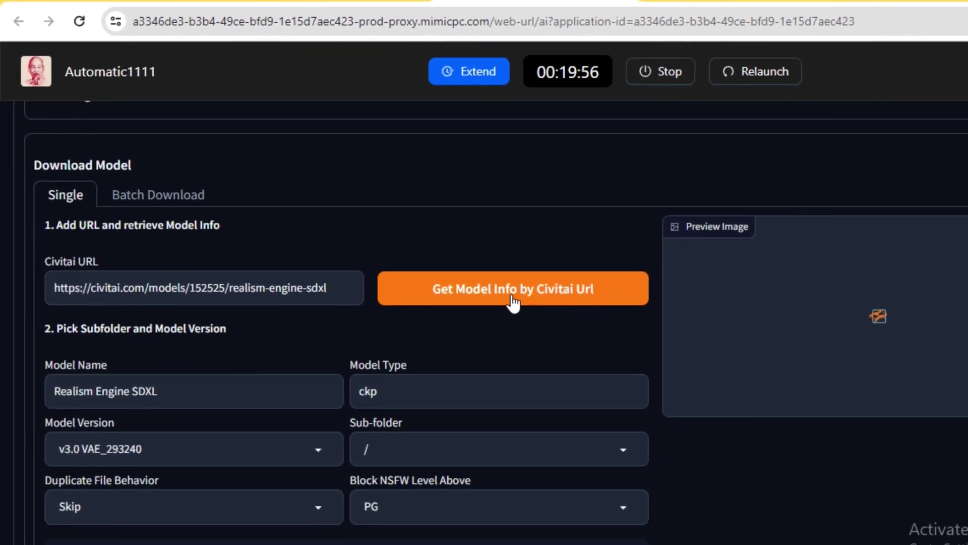
scroll(513, 303, down, 4)
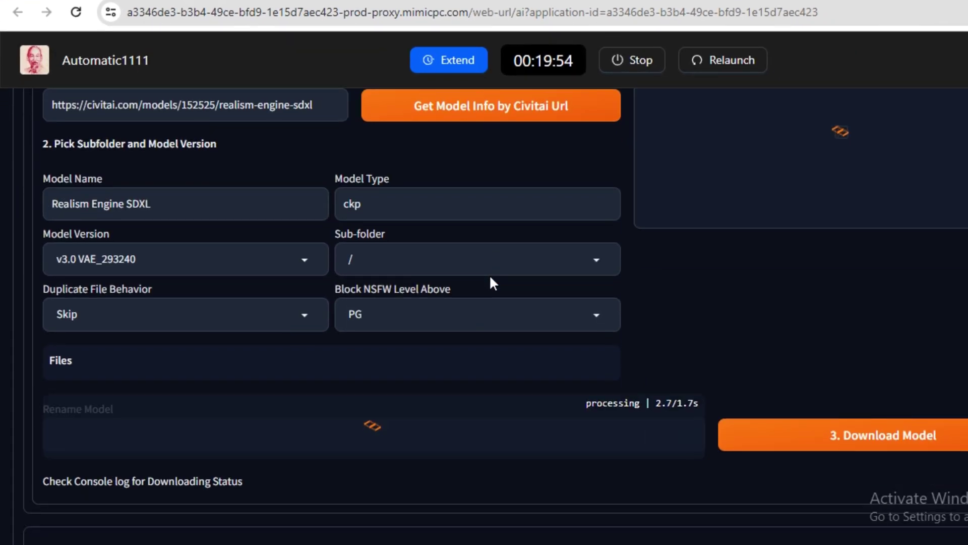
scroll(490, 278, up, 7)
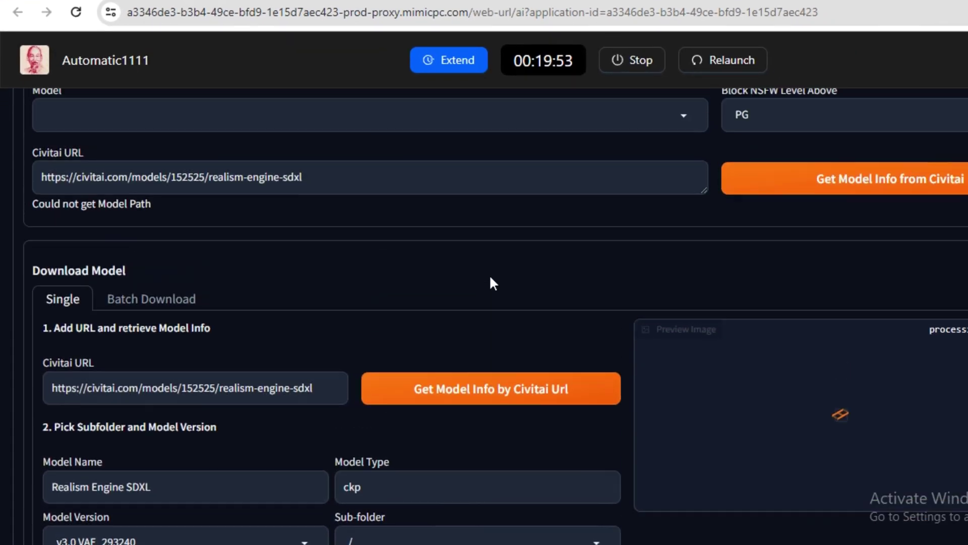
scroll(490, 278, down, 2)
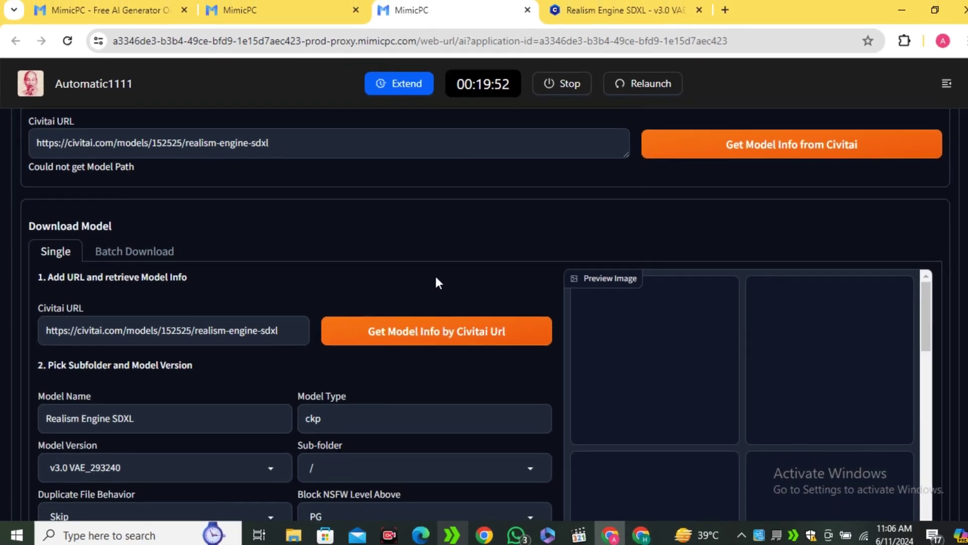
scroll(437, 282, down, 1)
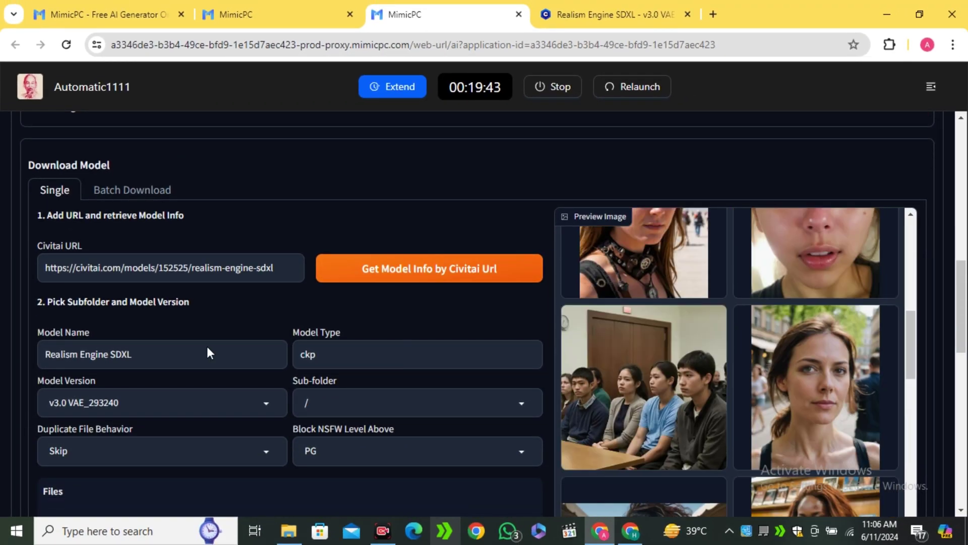
scroll(208, 351, down, 1)
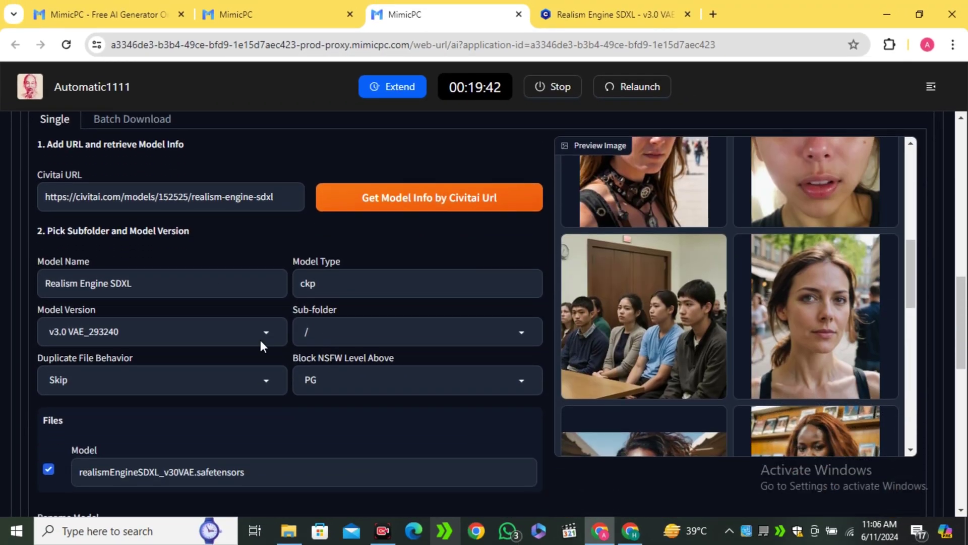
Keep version v3.0 VAE_293240 and start downloading the model.
drag(163, 286, 35, 282)
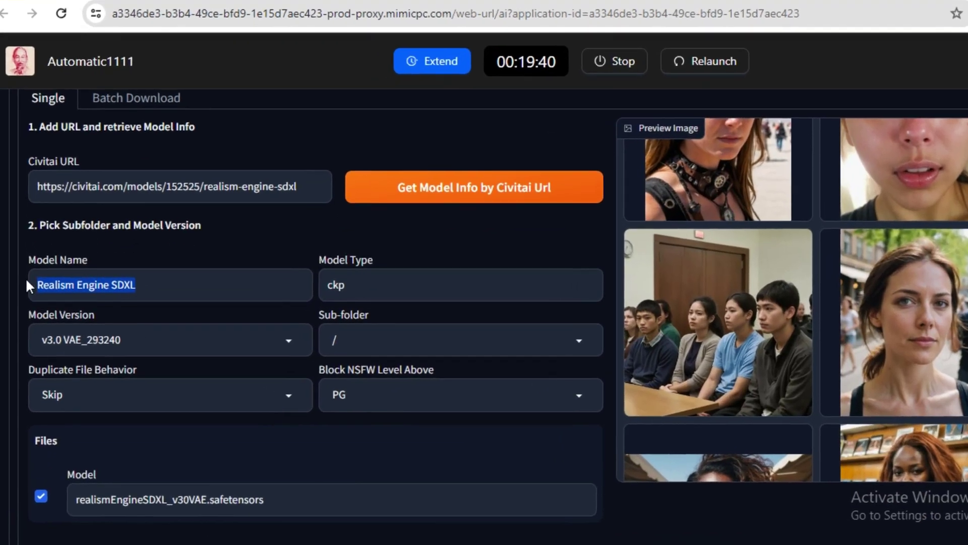
click(121, 332)
drag(121, 332, 49, 339)
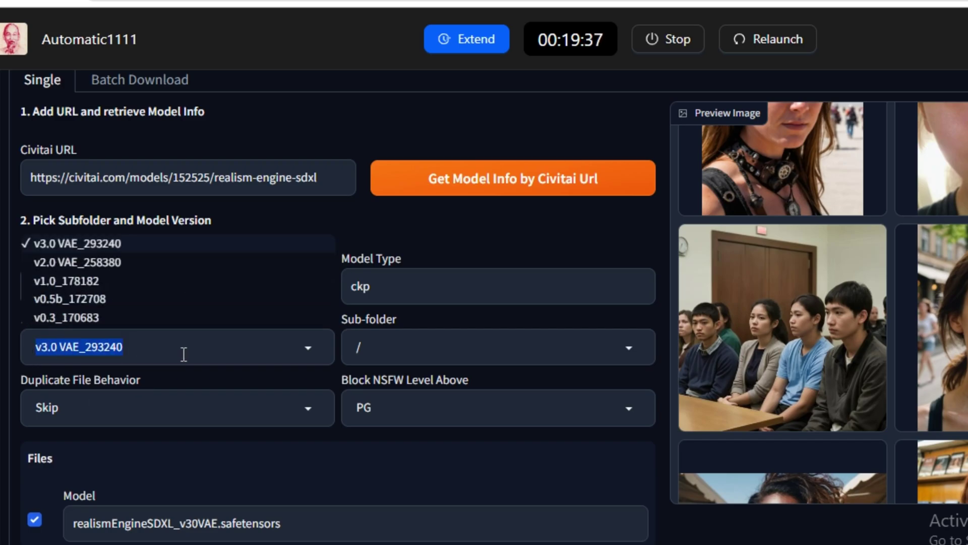
click(359, 287)
drag(359, 287, 458, 242)
click(466, 229)
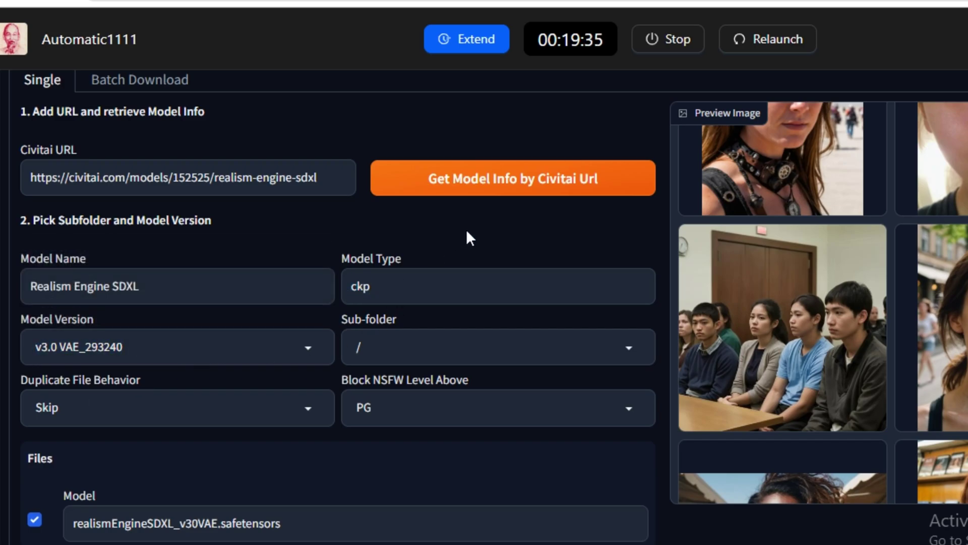
scroll(313, 309, down, 1)
scroll(312, 307, down, 3)
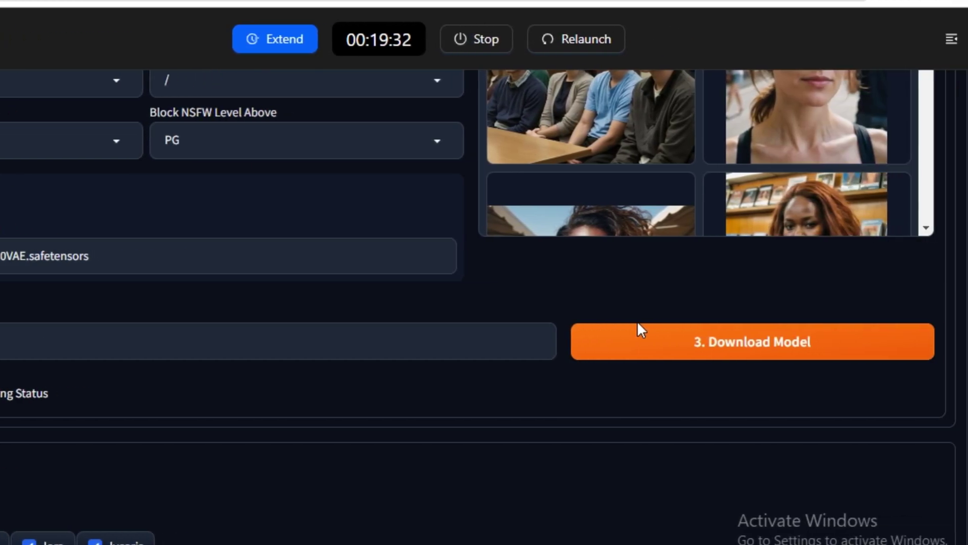
click(767, 352)
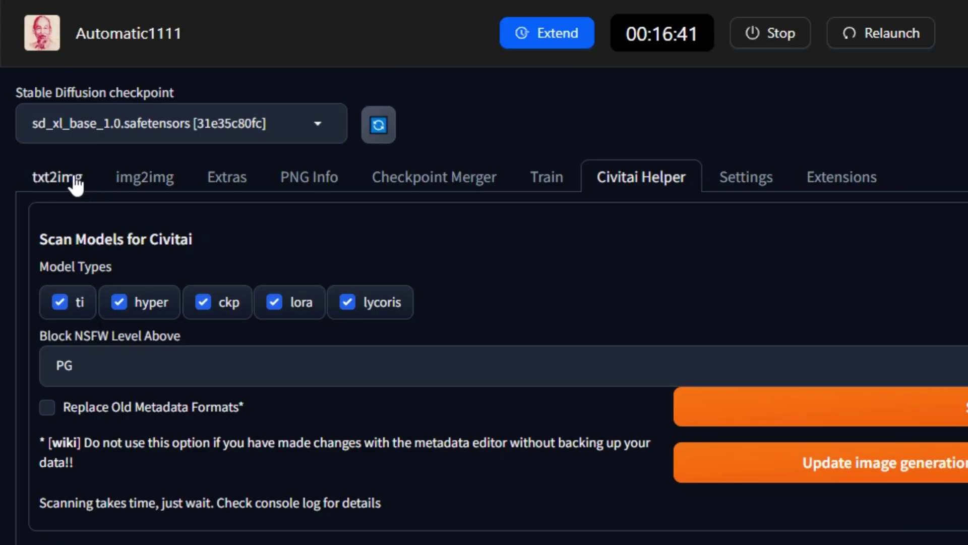
Load realismEngineSDXL_v30VAE and enter 'a closeup of a beautiful woman on a city street , day time , natural lighting , realistic'.
click(75, 184)
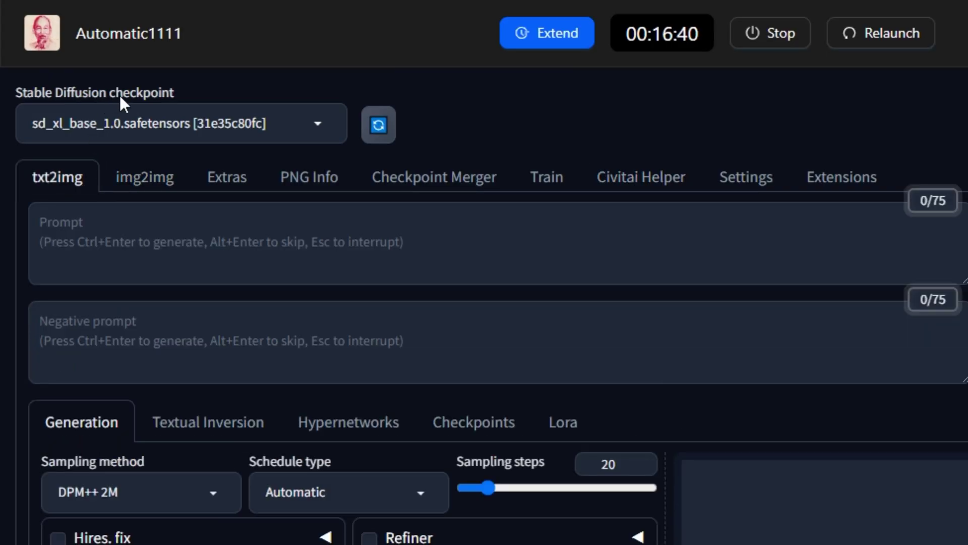
click(383, 126)
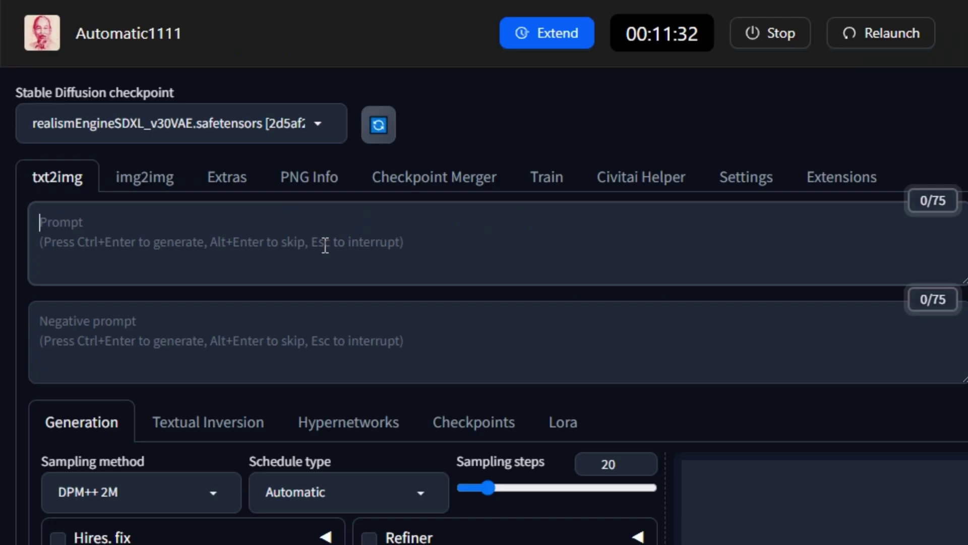
text(a closeup of)
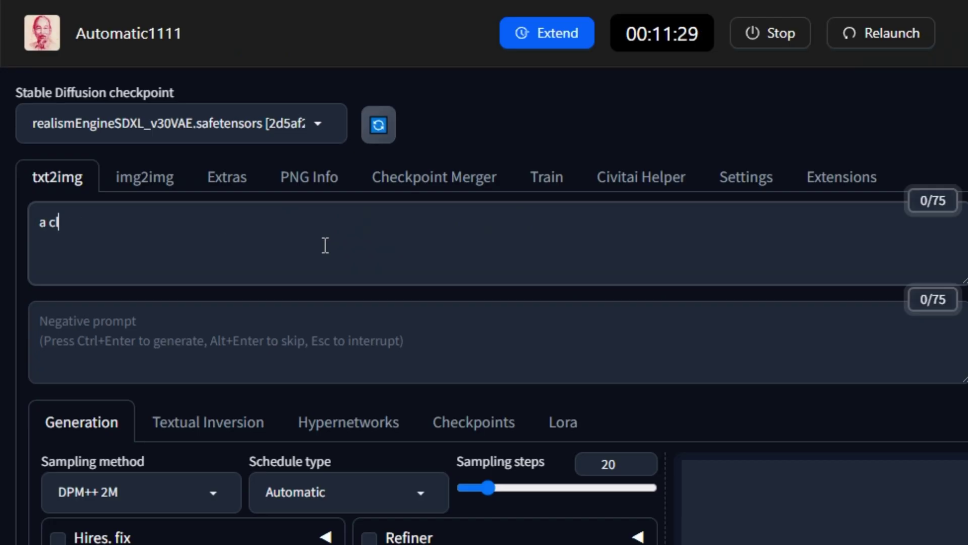
text( a beautiful wom)
text(an on a cit)
text(y street , day ti)
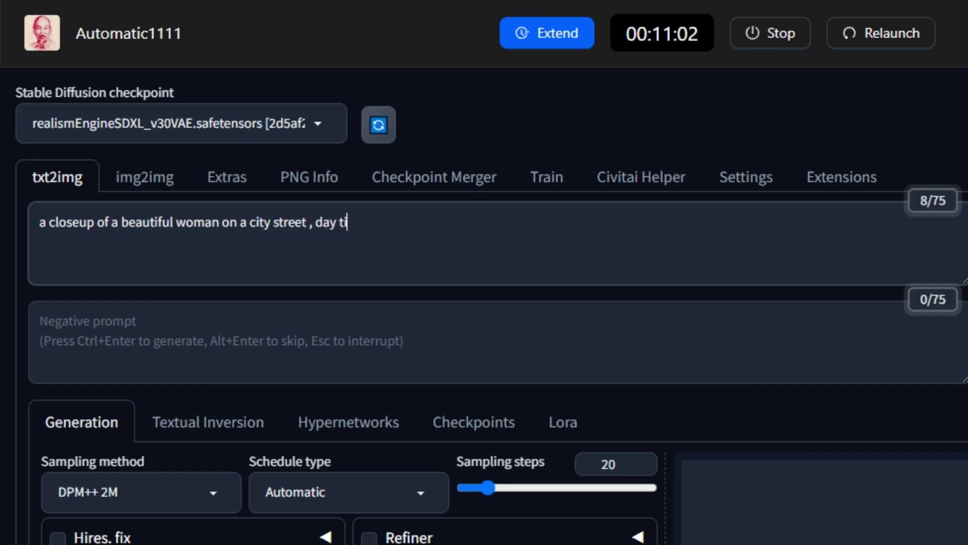
text(me , natural lig)
text(hting , real)
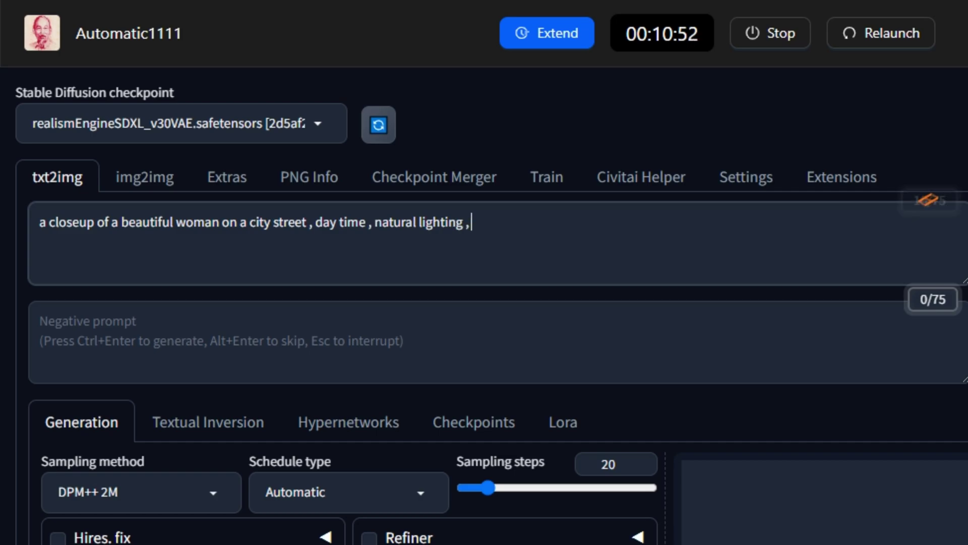
text(istic)
Enter the negative prompt 'bad anatomy , blur , low quality'.
click(141, 340)
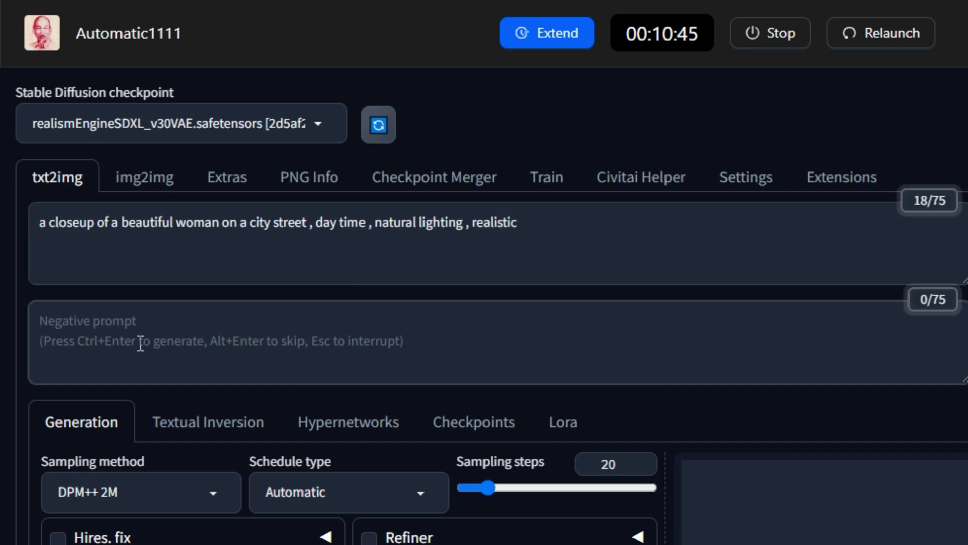
text(bad anat)
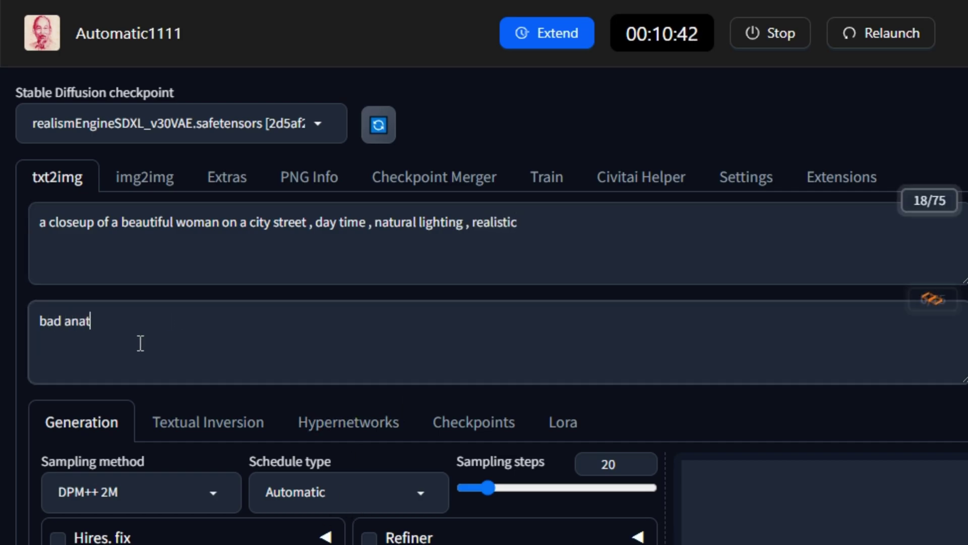
text(omy , blur , lo)
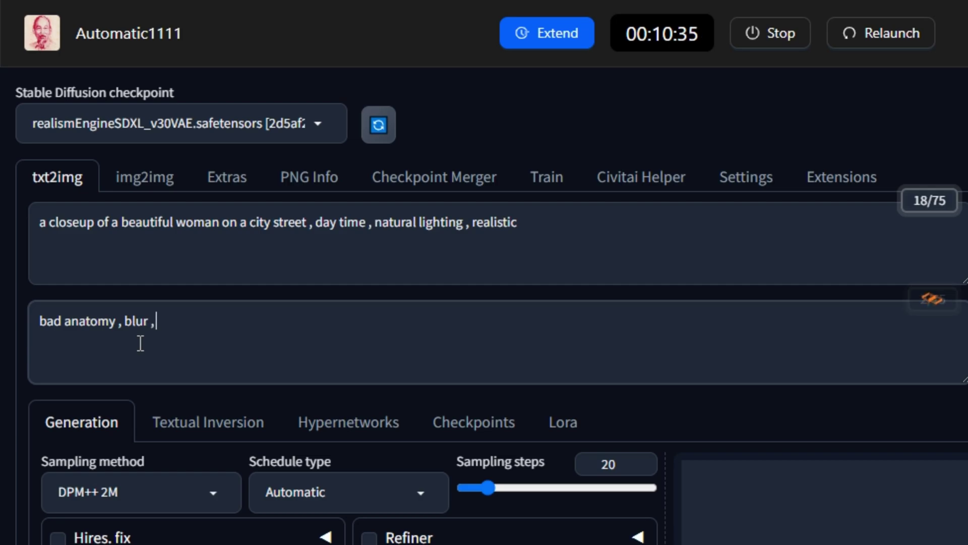
text(w quality)
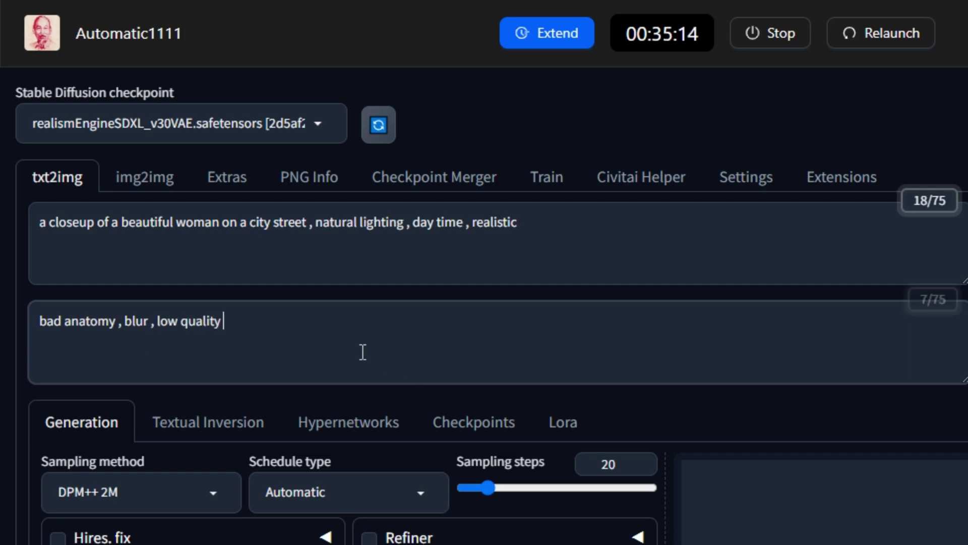
scroll(362, 350, down, 4)
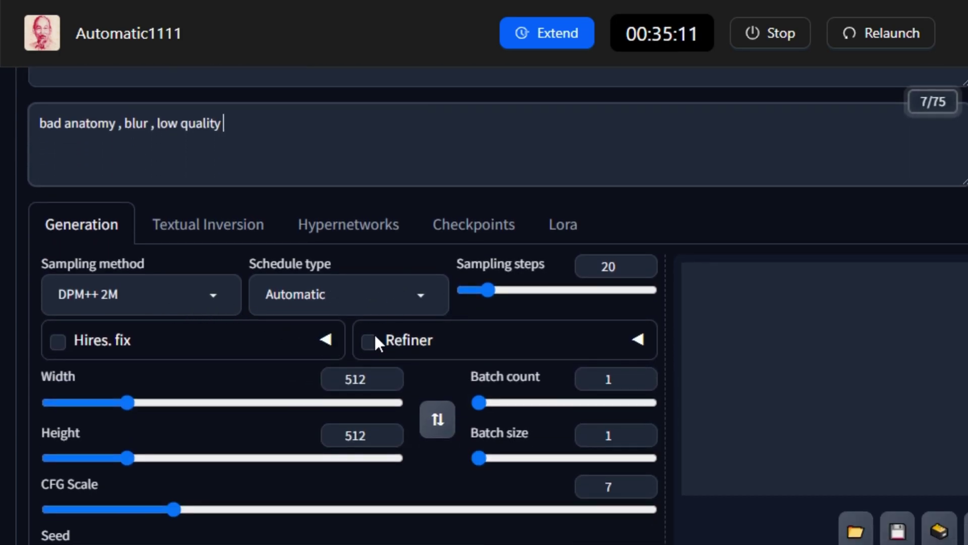
Raise sampling steps to 40 and keep DPM++ 2M as the sampling method.
click(498, 290)
drag(499, 289, 510, 289)
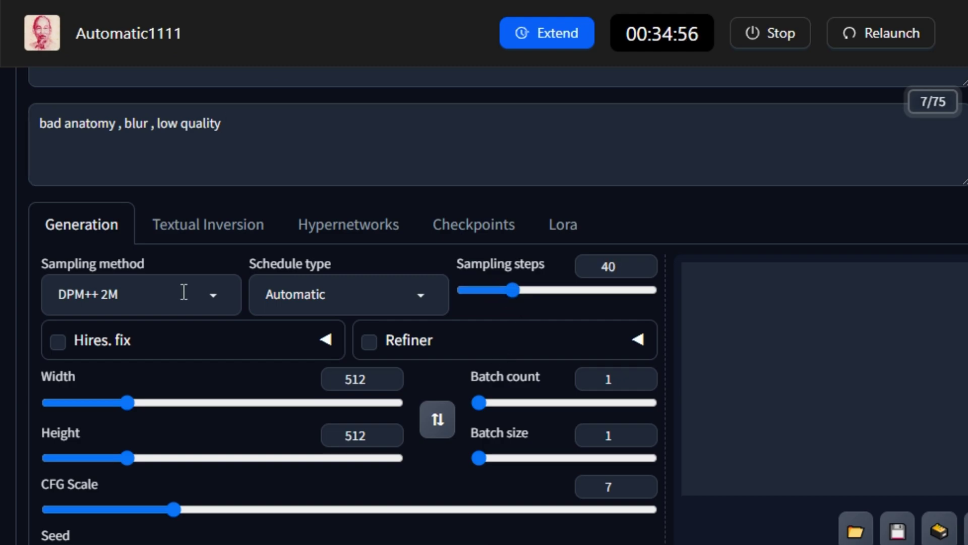
click(184, 292)
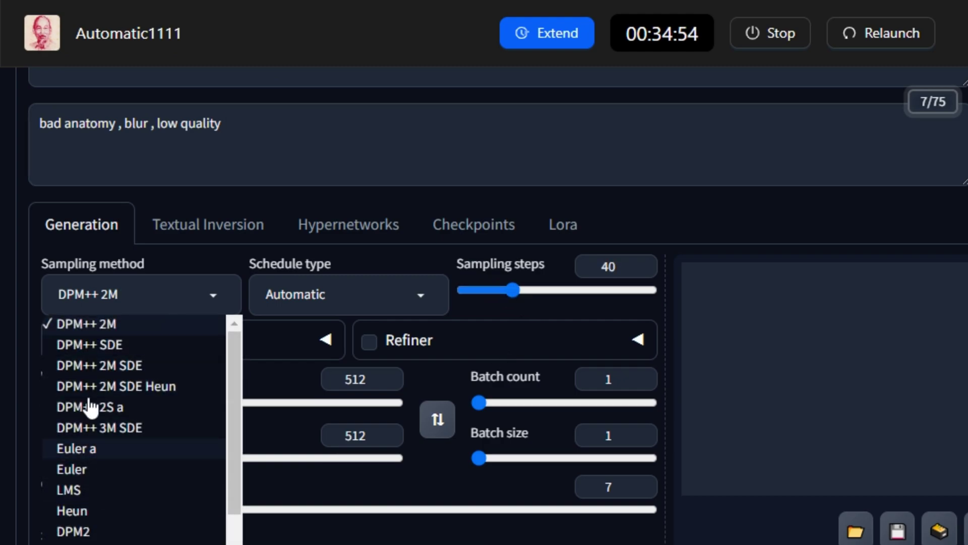
click(137, 325)
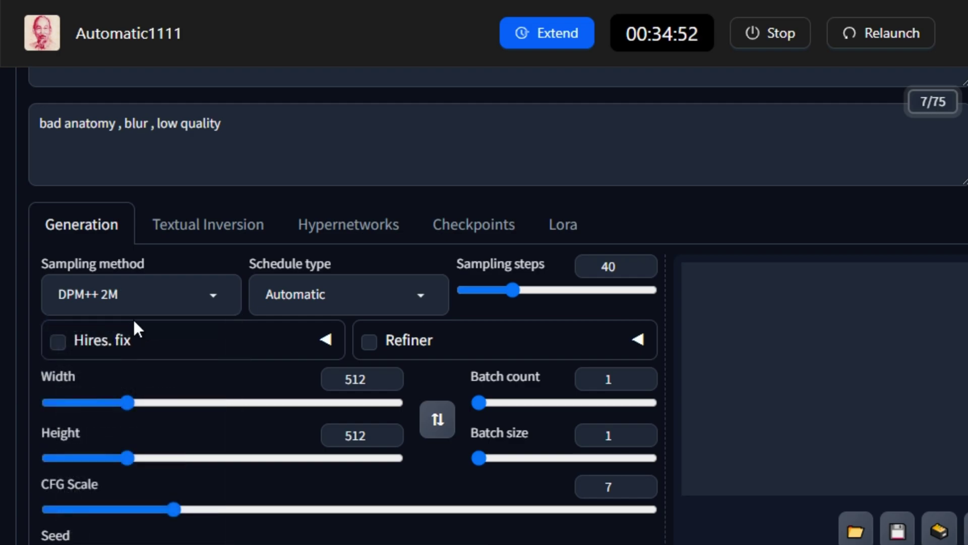
Set batch count to 2, keep seed -1 with Extra seed options enabled, and generate.
drag(488, 402, 480, 401)
scroll(443, 353, down, 2)
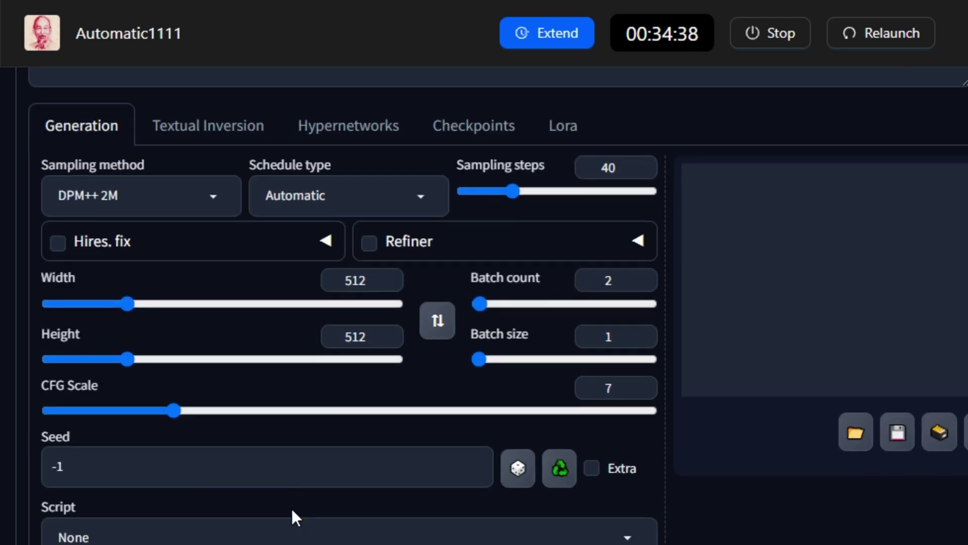
click(118, 475)
click(619, 465)
scroll(625, 425, down, 2)
scroll(326, 393, down, 2)
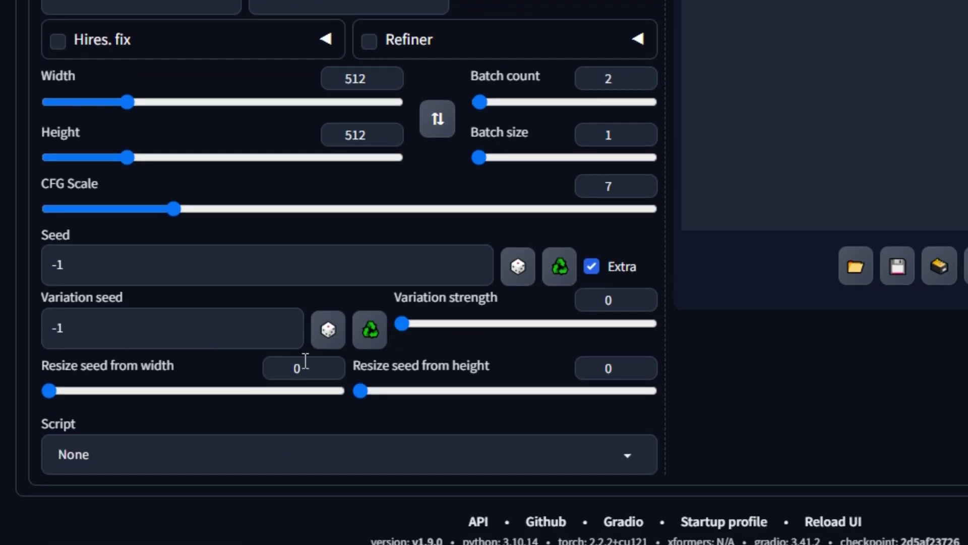
scroll(398, 403, up, 9)
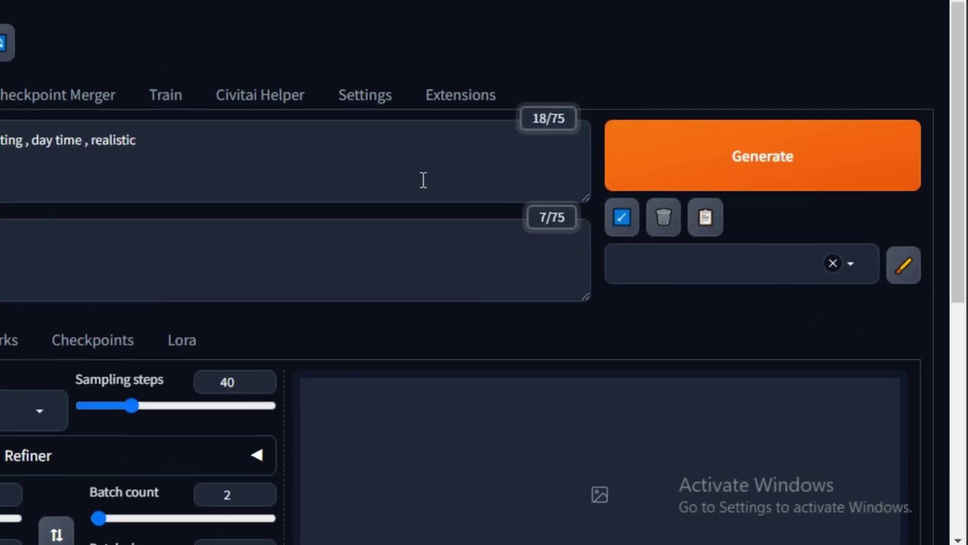
click(752, 162)
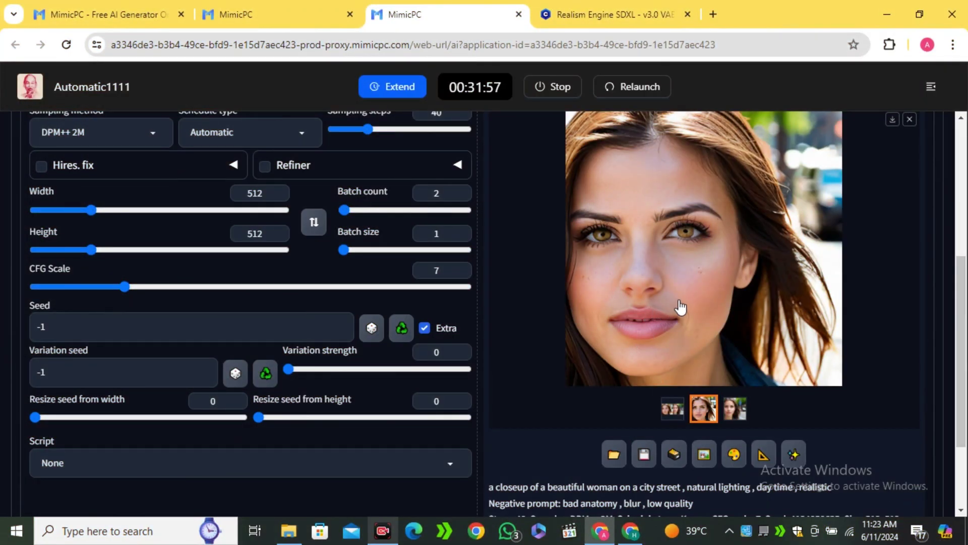
Browse the generated portraits full size, then select the Juggernaut XL model name on Civitai.
click(680, 308)
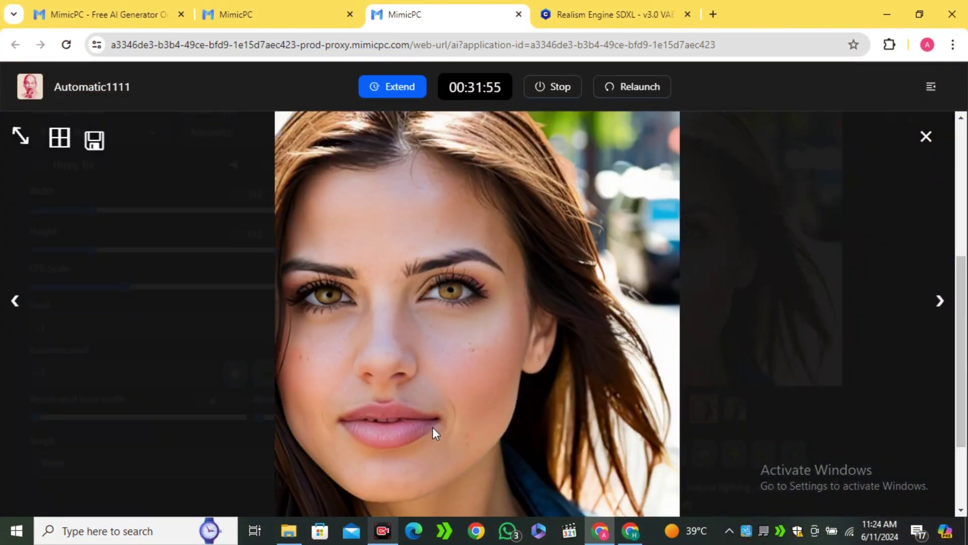
click(939, 303)
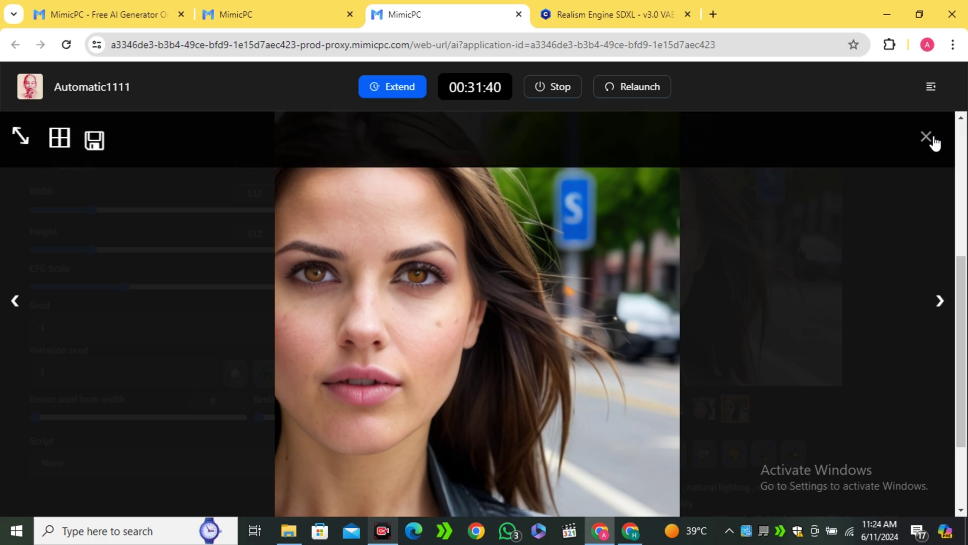
click(926, 137)
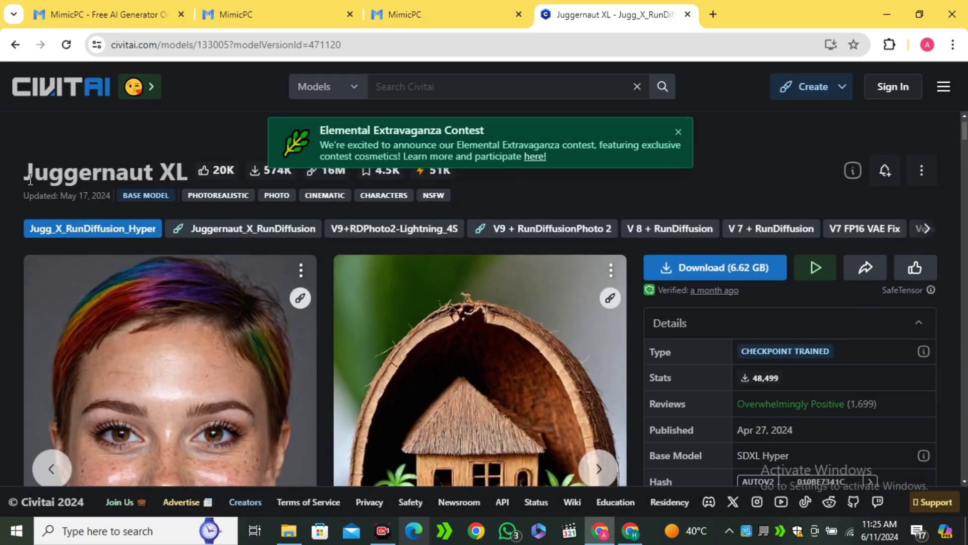
drag(24, 172, 188, 152)
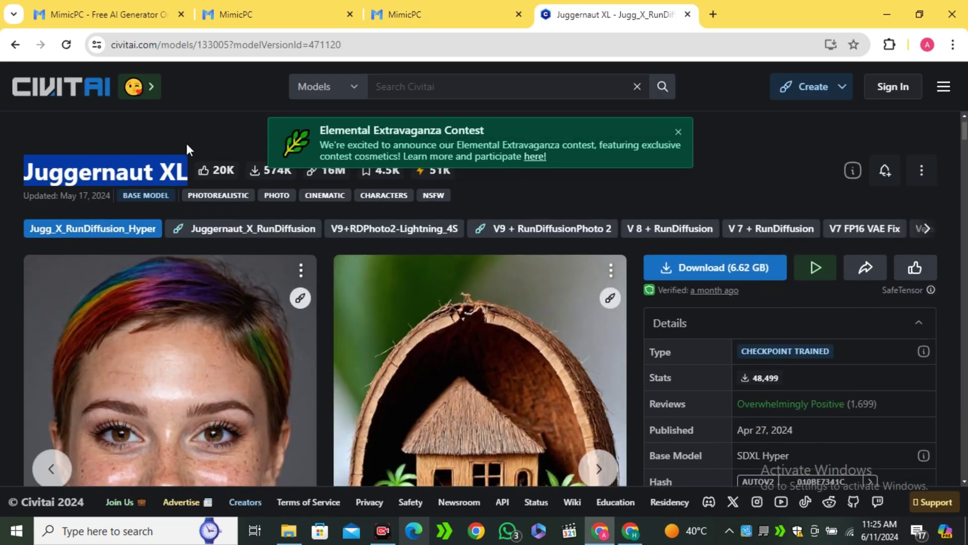
Flip through the Juggernaut XL sample images on Civitai, then close the model page.
scroll(605, 303, down, 4)
click(597, 255)
scroll(598, 255, up, 1)
click(598, 328)
click(598, 327)
click(616, 297)
click(444, 14)
click(631, 14)
click(686, 15)
Load the beach image for inpainting with Improve Detail and generate.
scroll(489, 268, up, 3)
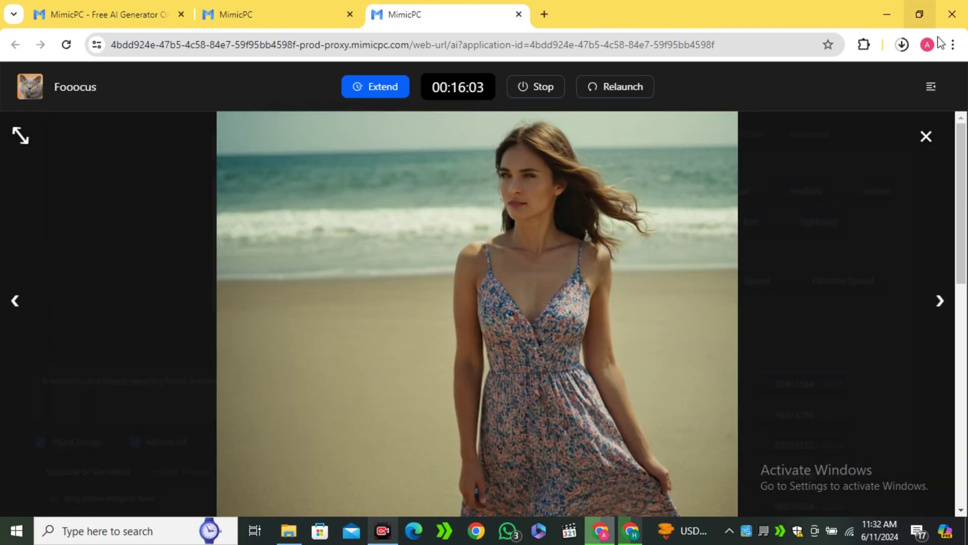
click(368, 430)
scroll(484, 360, down, 1)
click(467, 400)
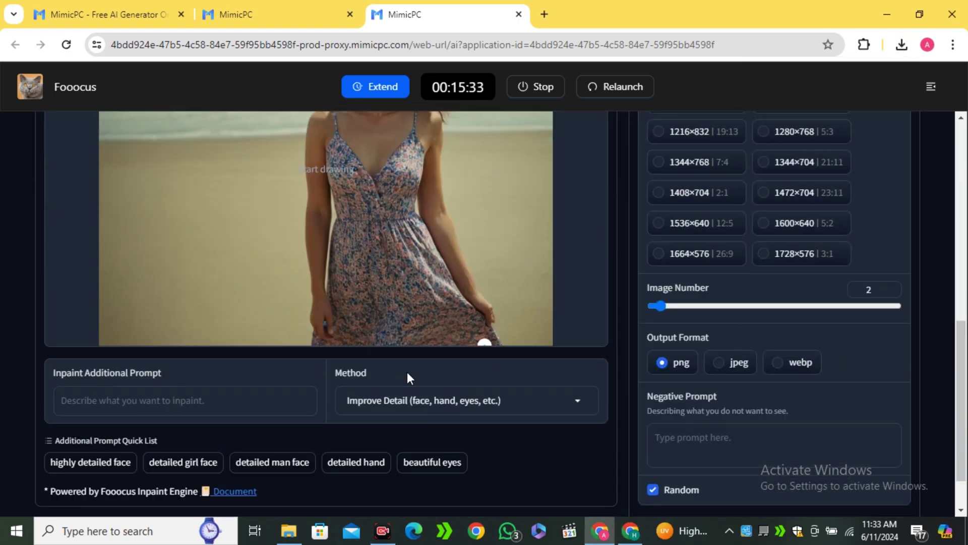
scroll(408, 378, up, 3)
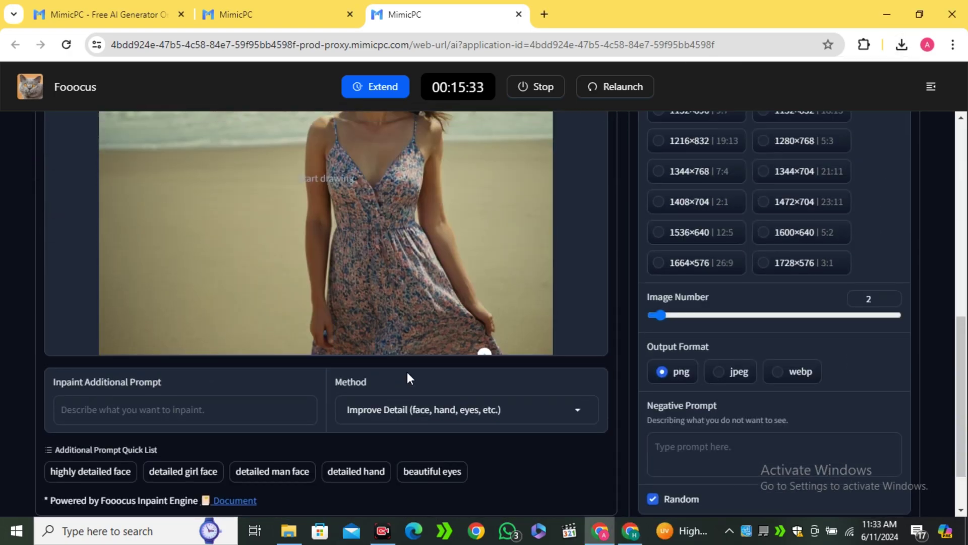
scroll(353, 353, down, 3)
scroll(237, 367, up, 6)
click(574, 264)
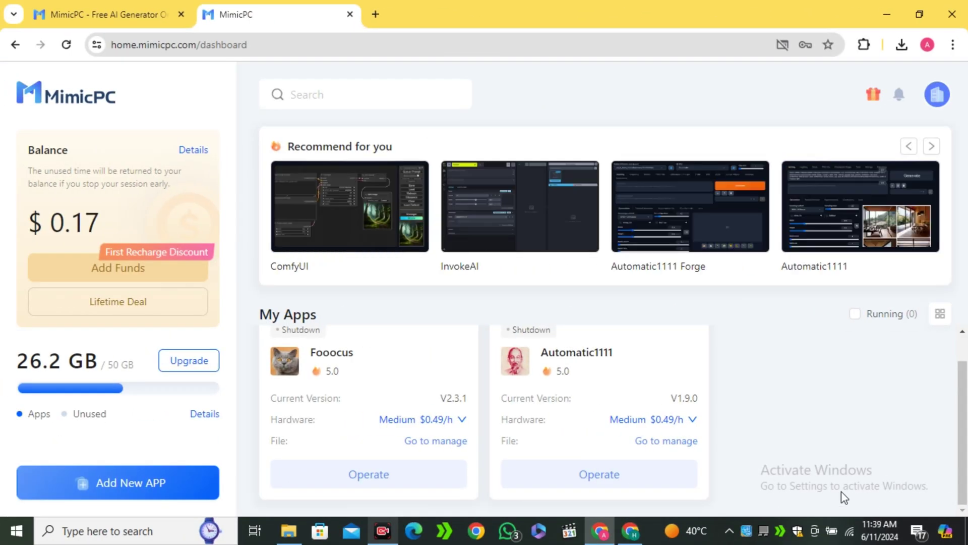
Switch Fooocus's hardware to the Large tier at $0.99/h.
mouse_move(627, 537)
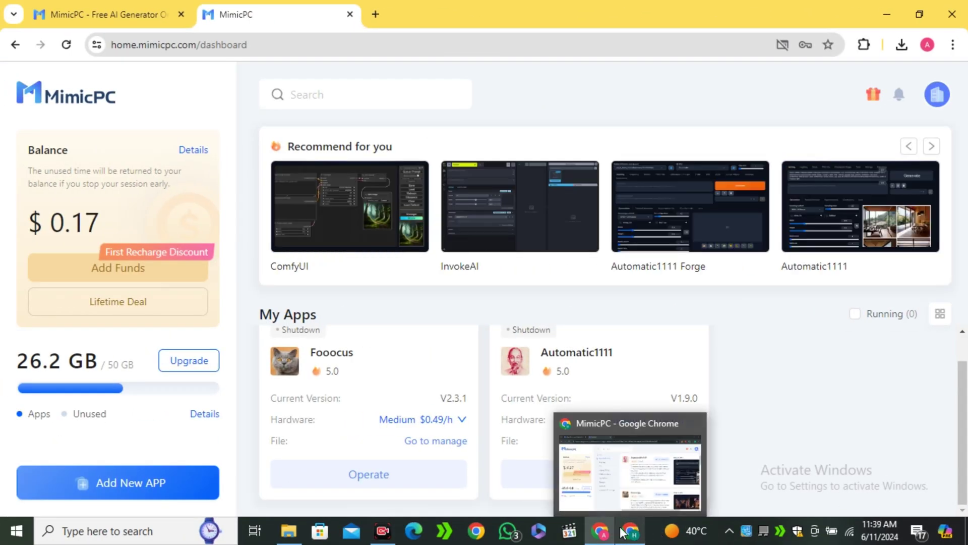
click(392, 422)
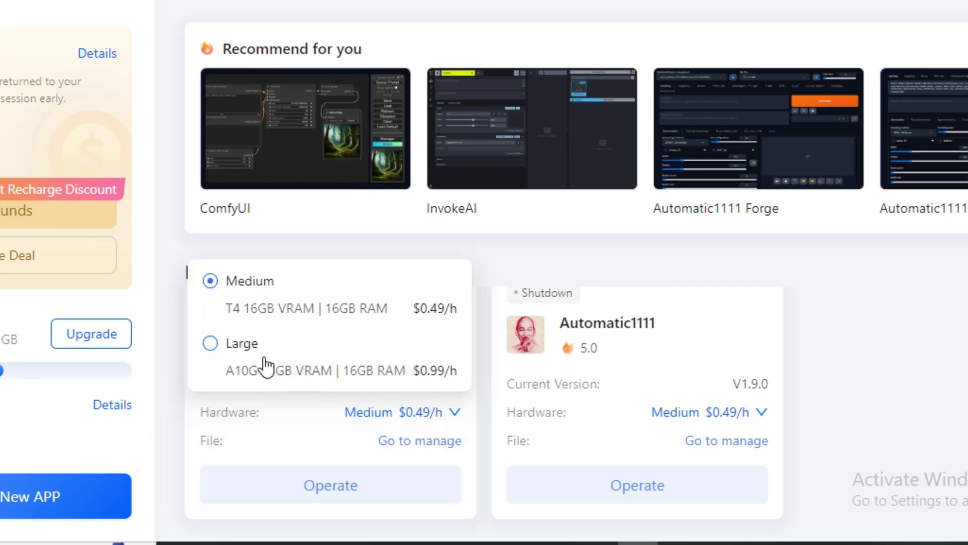
click(213, 346)
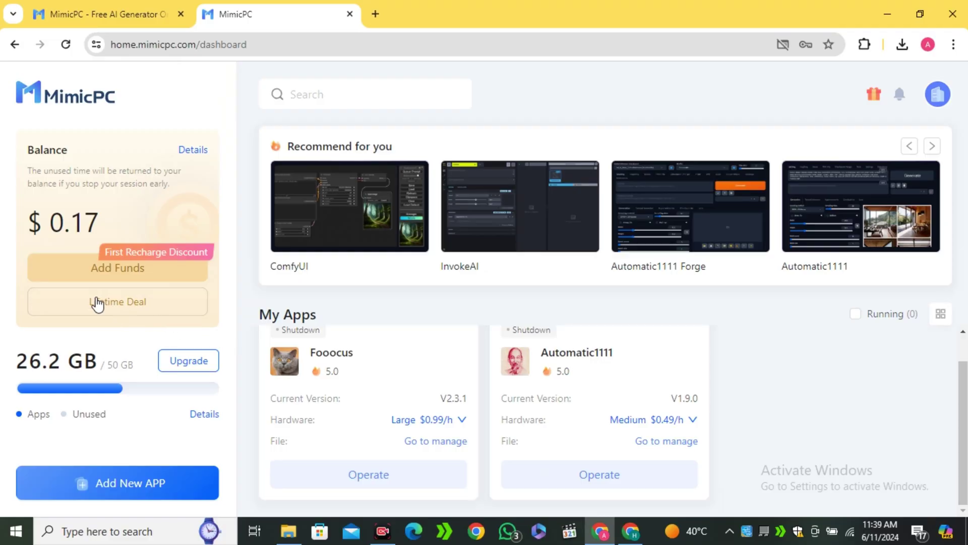
Look over the Lifetime Deal plans, checking the $89.00 and $147.00 options.
click(97, 304)
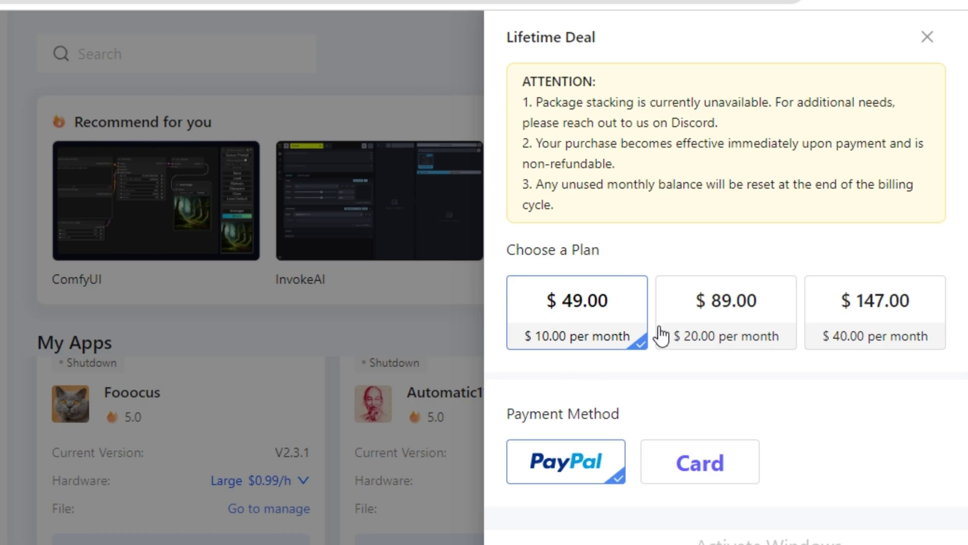
click(713, 325)
click(908, 326)
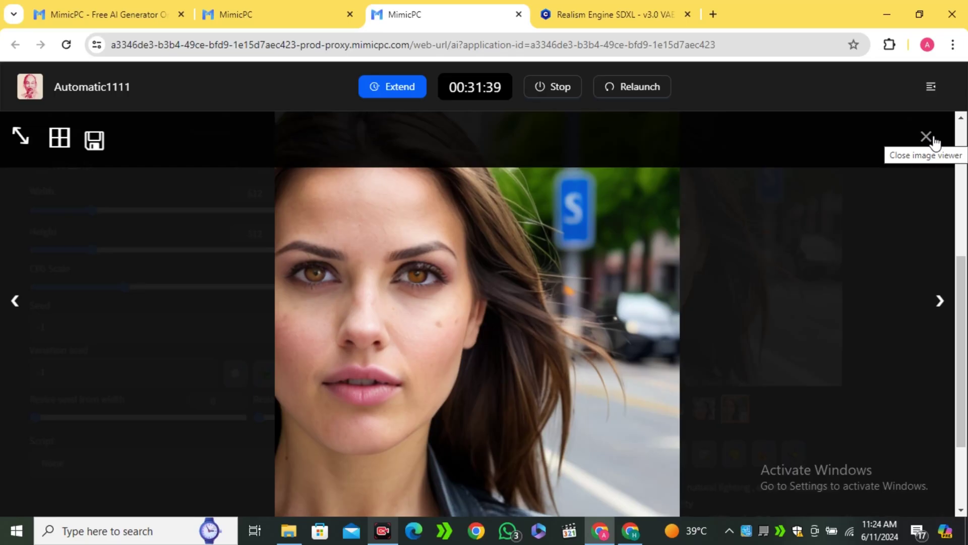
Close the full-size portrait and return to the main generation settings.
click(927, 136)
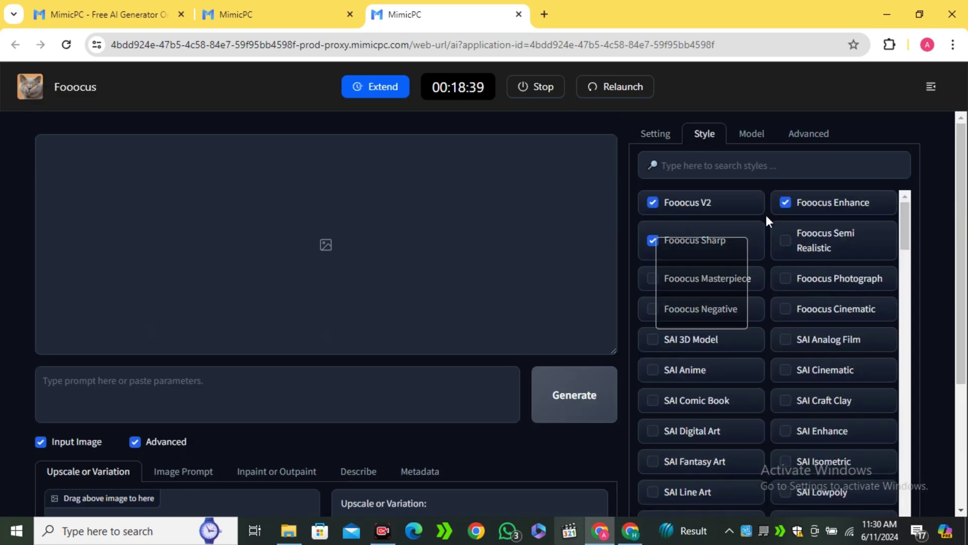
click(808, 134)
click(655, 134)
Generate with the prompt 'A woman on a beach wearing floral summer dress'.
click(166, 393)
text(A woman on a beach wearing floral summer dress)
click(561, 415)
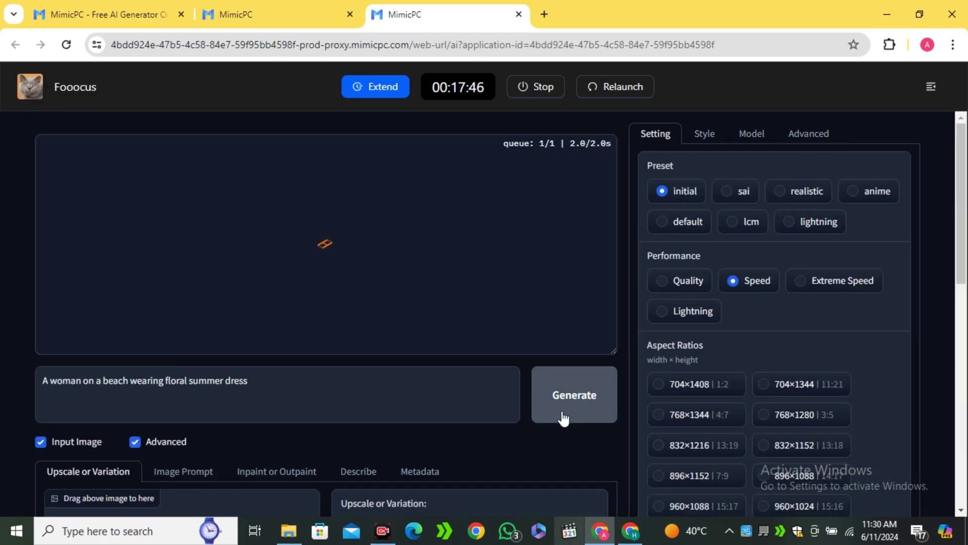